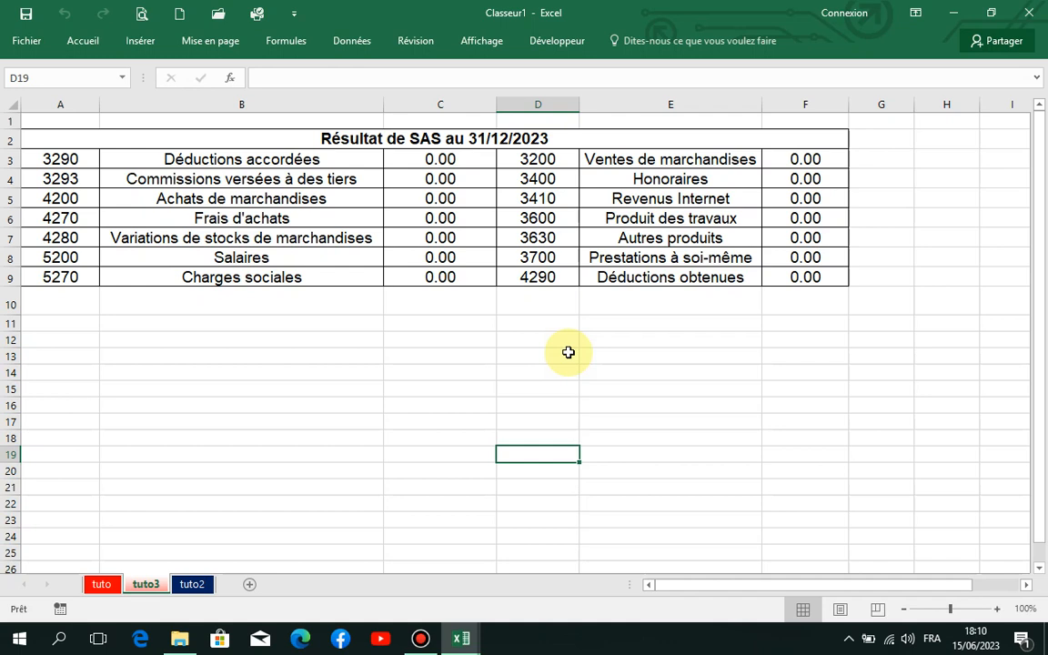
Select single cells one at a time in and below the table, such as B12, B10, B6 and finally E14.
left_click(213, 340)
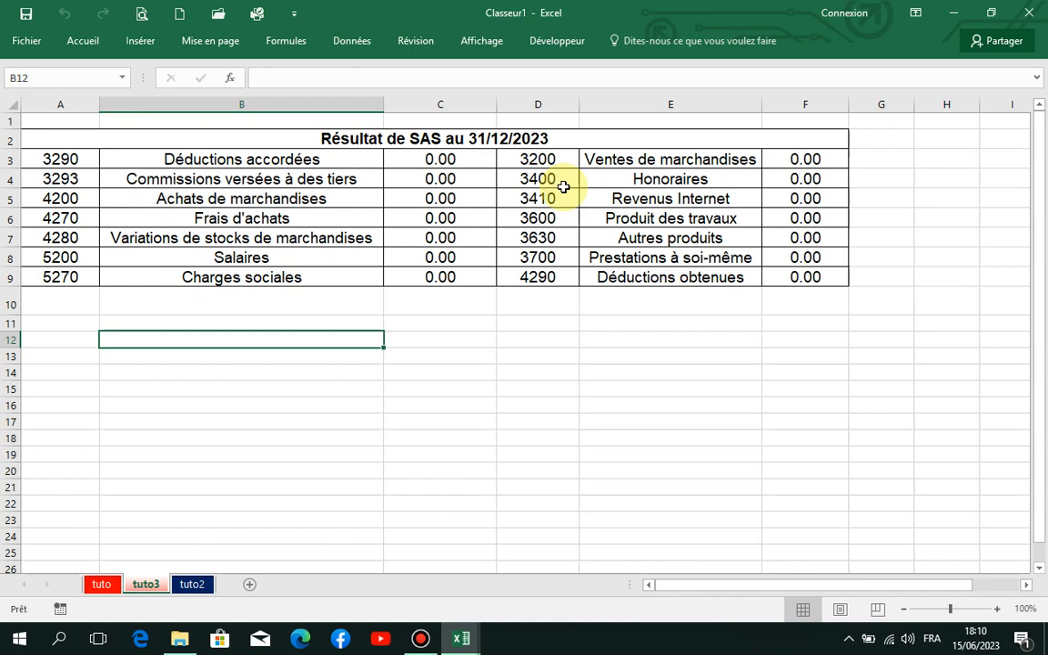
left_click(308, 302)
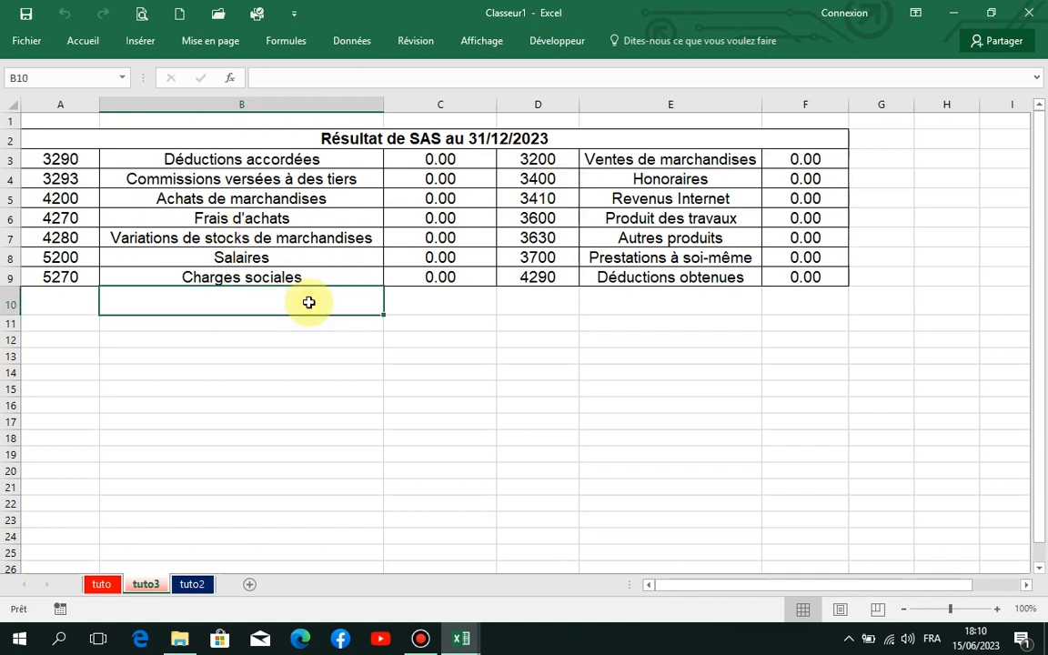
left_click(235, 343)
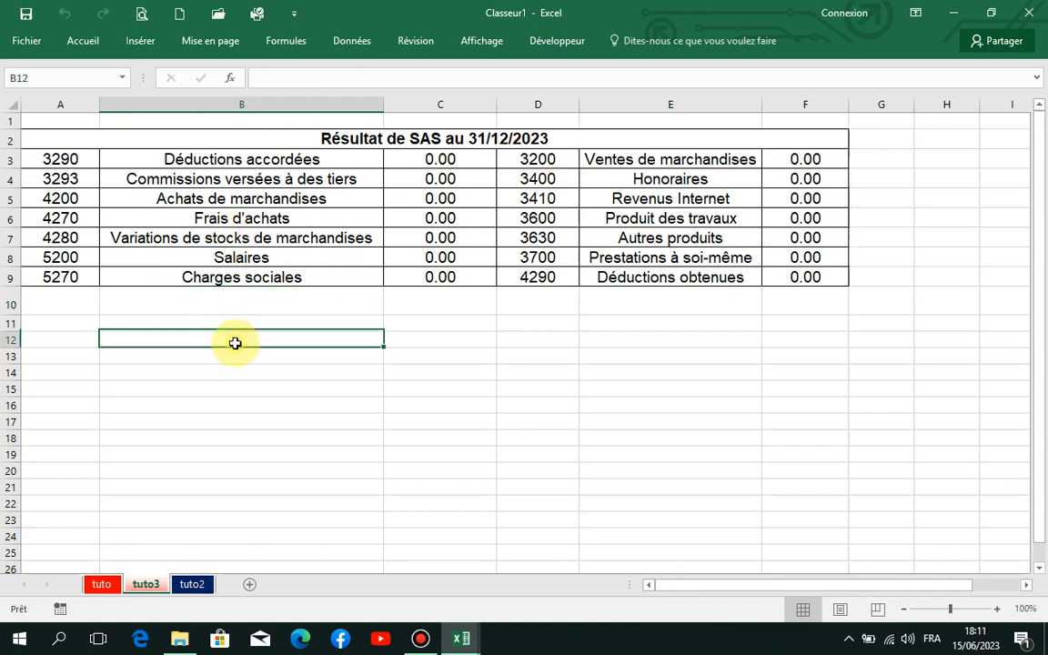
left_click(83, 304)
left_click(157, 213)
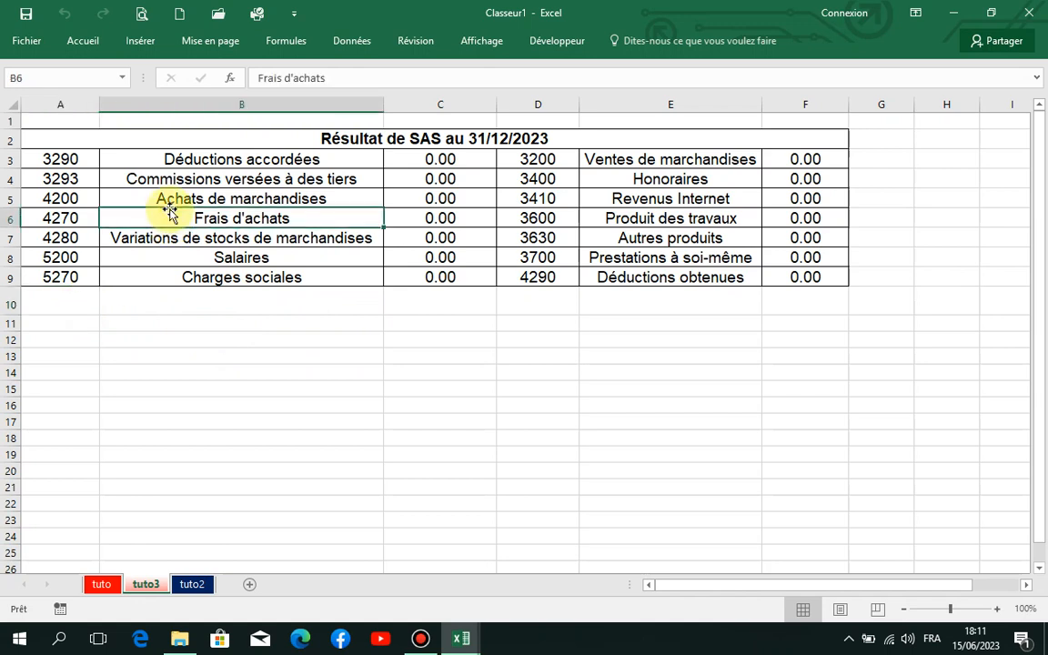
left_click(524, 202)
left_click(681, 179)
left_click(759, 275)
left_click(779, 383)
left_click(693, 379)
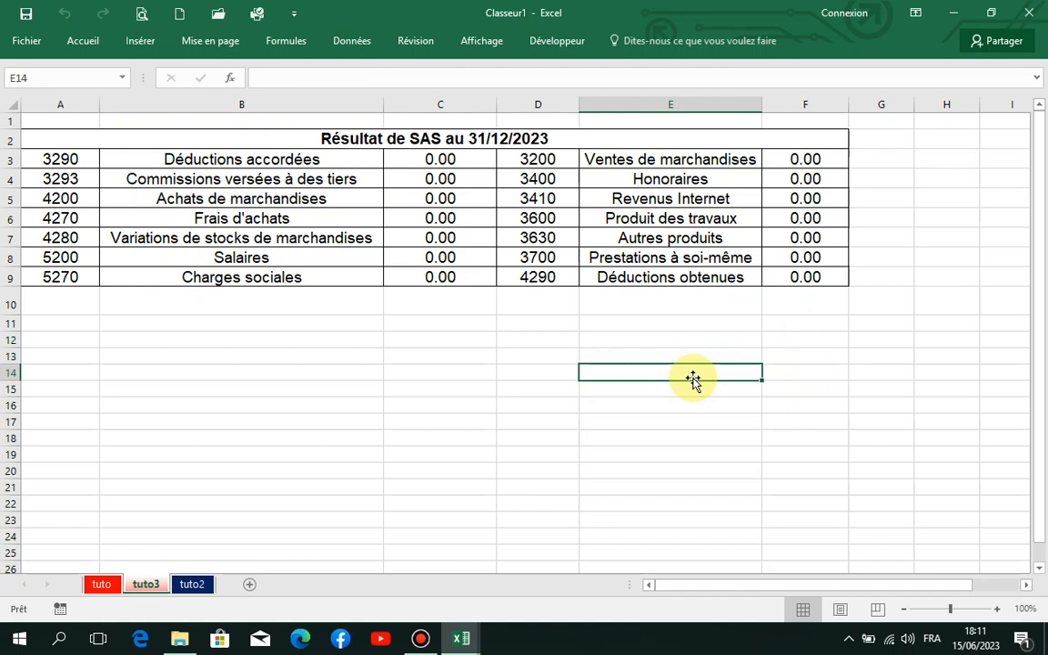
Select a contiguous block of empty cells starting at A11 below the table, and release it by selecting G19.
left_click(52, 324)
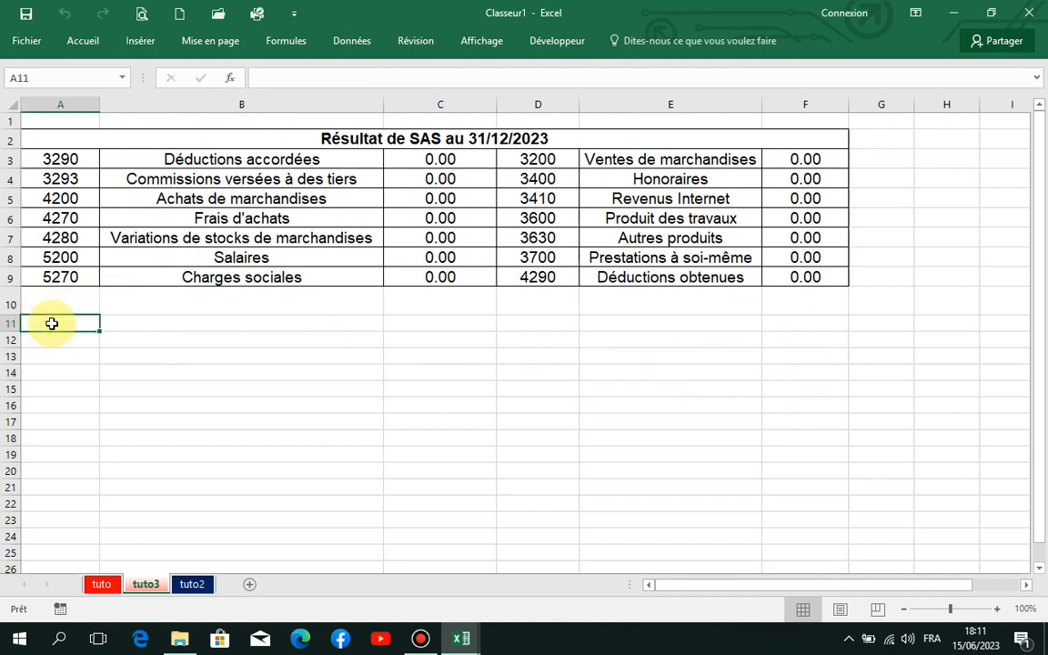
left_click_drag(52, 324, 594, 491)
left_click(873, 405)
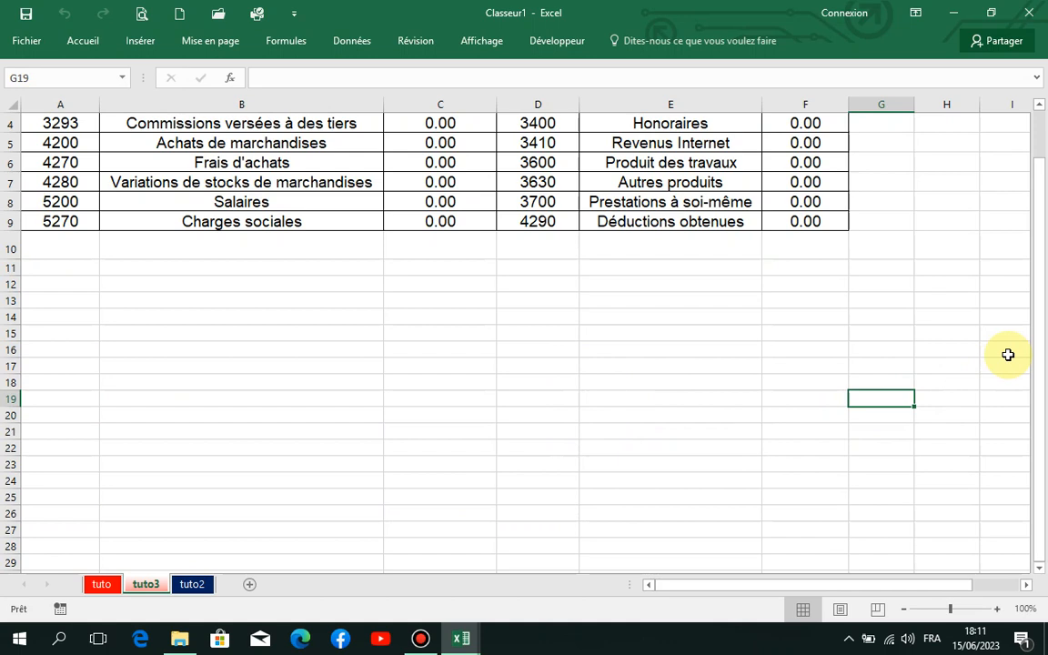
left_click_drag(1044, 229, 1038, 186)
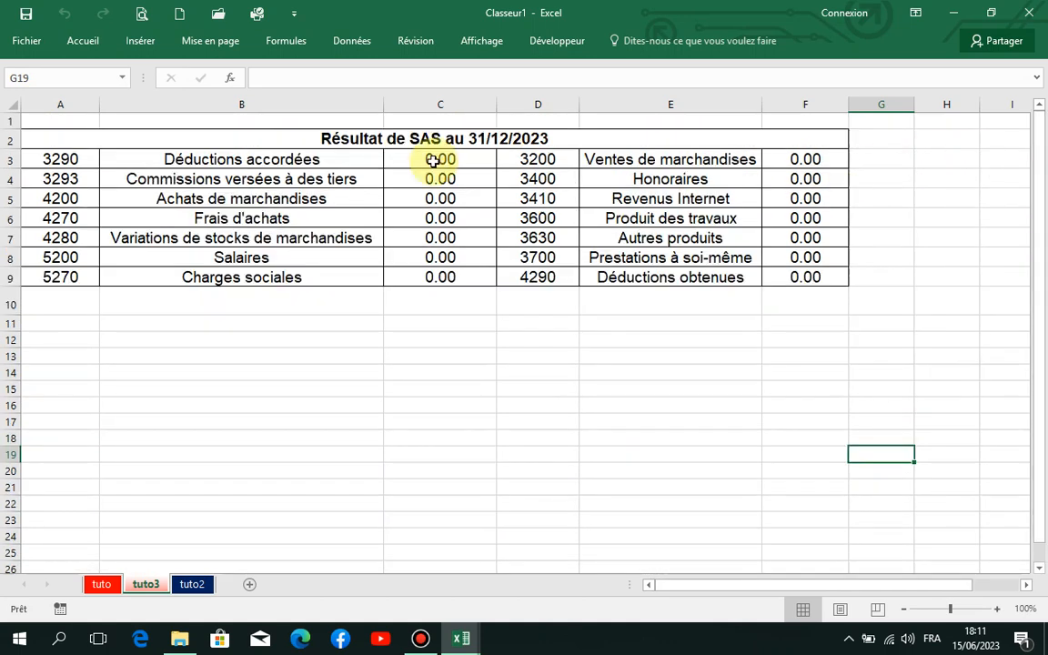
Select the non-adjacent cells A3, A5, B6, C5, D5, E9, C12, B11, B16, C18 and E19 together.
left_click(49, 161)
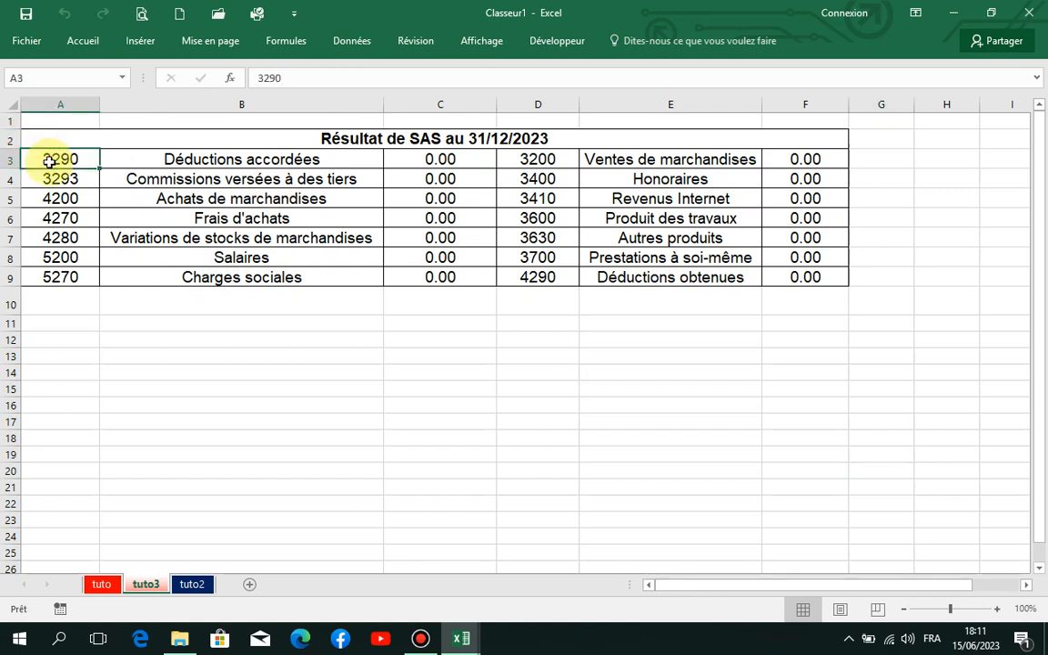
left_click(67, 197, "ctrl")
left_click(196, 220, "ctrl")
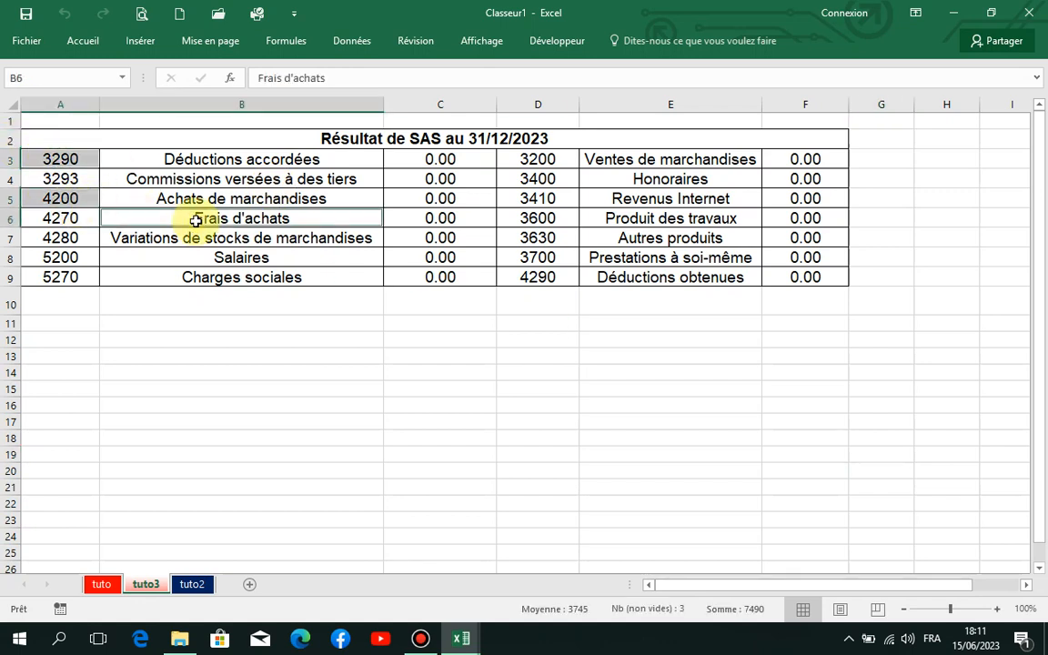
left_click(402, 198, "ctrl")
left_click(537, 194, "ctrl")
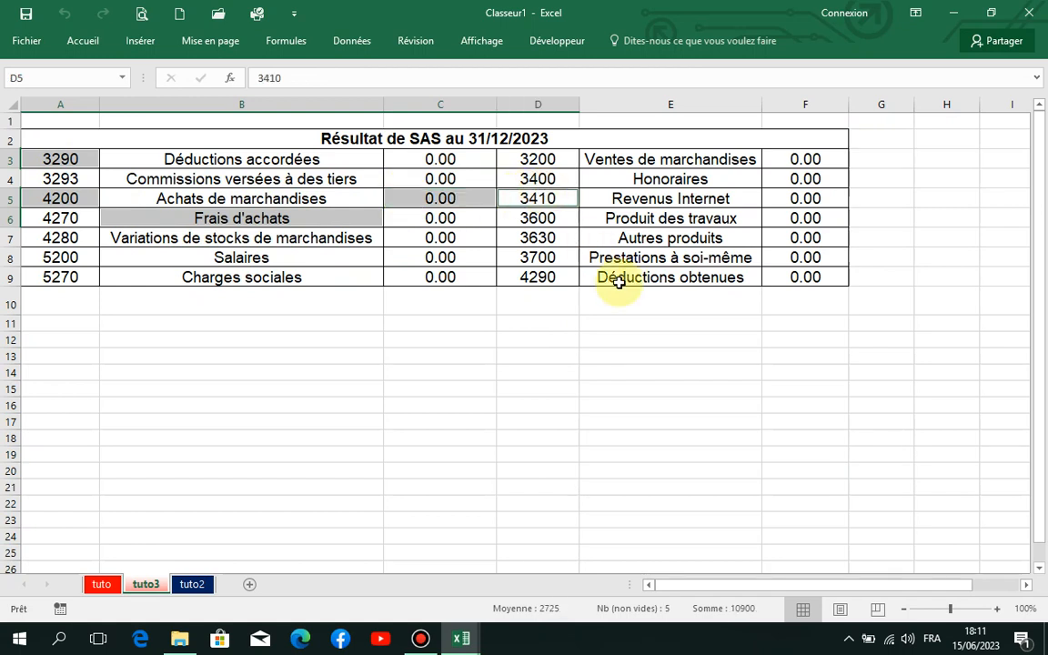
left_click(617, 280, "ctrl")
left_click(442, 339, "ctrl")
left_click(245, 323, "ctrl")
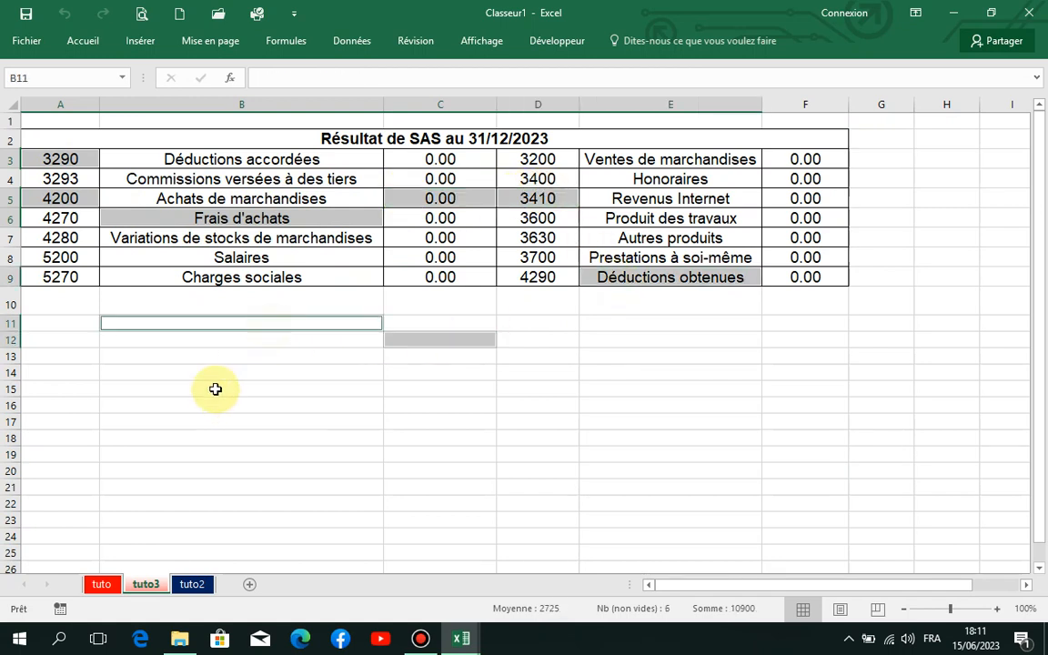
left_click(206, 402, "ctrl")
left_click(447, 435, "ctrl")
left_click(656, 453, "ctrl")
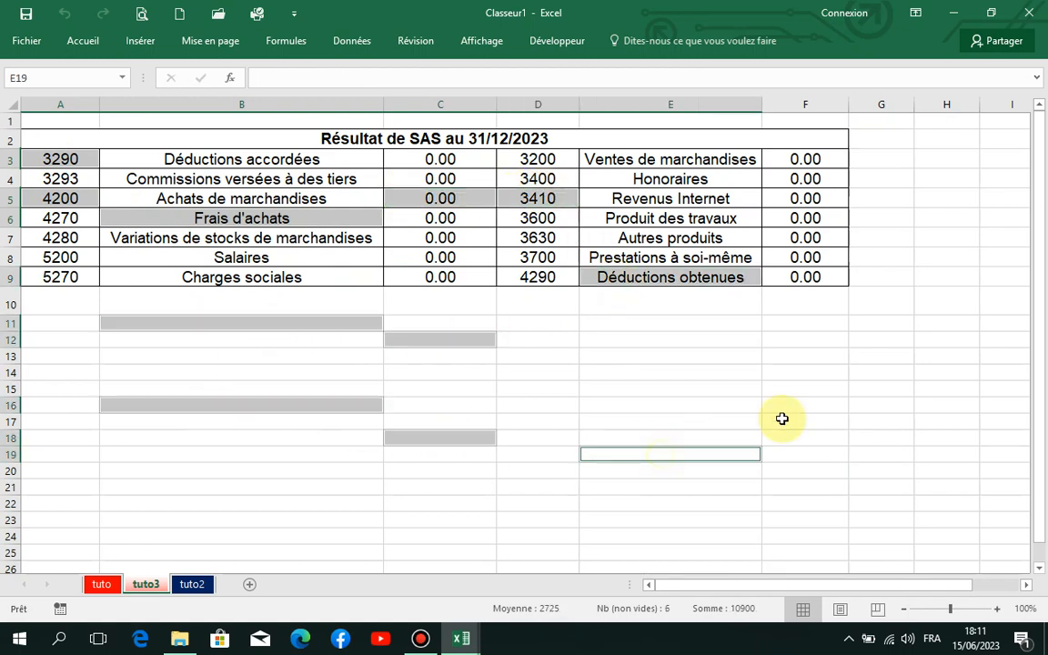
Add cells F16, H10, H6, H2, F3, E4, E12, E15, C21, B21 and A18 to the multiple selection, and release it by selecting D12.
left_click(818, 406, "ctrl")
left_click(950, 309, "ctrl")
left_click(924, 213, "ctrl")
left_click(969, 137, "ctrl")
left_click(801, 155, "ctrl")
left_click(704, 174, "ctrl")
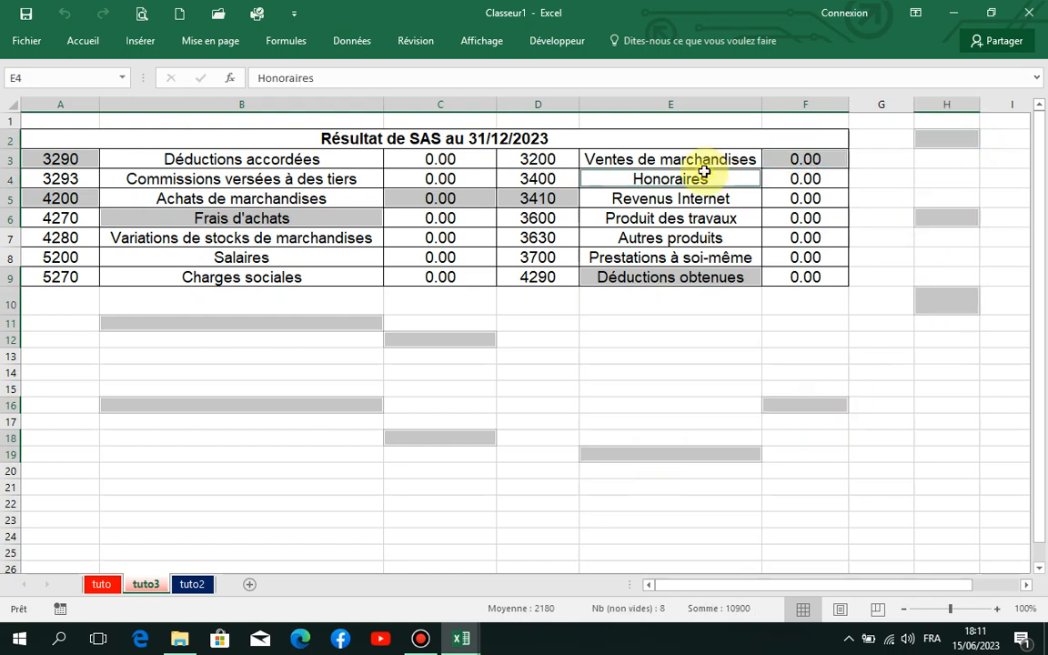
left_click(647, 338, "ctrl")
left_click(637, 392, "ctrl")
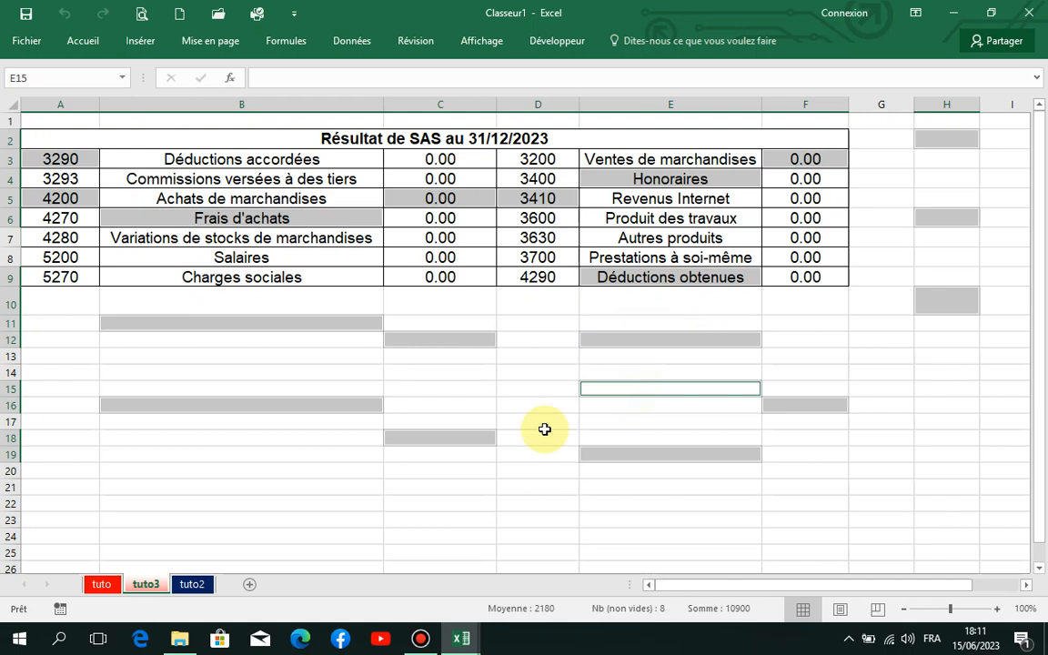
left_click(436, 487, "ctrl")
left_click(234, 488, "ctrl")
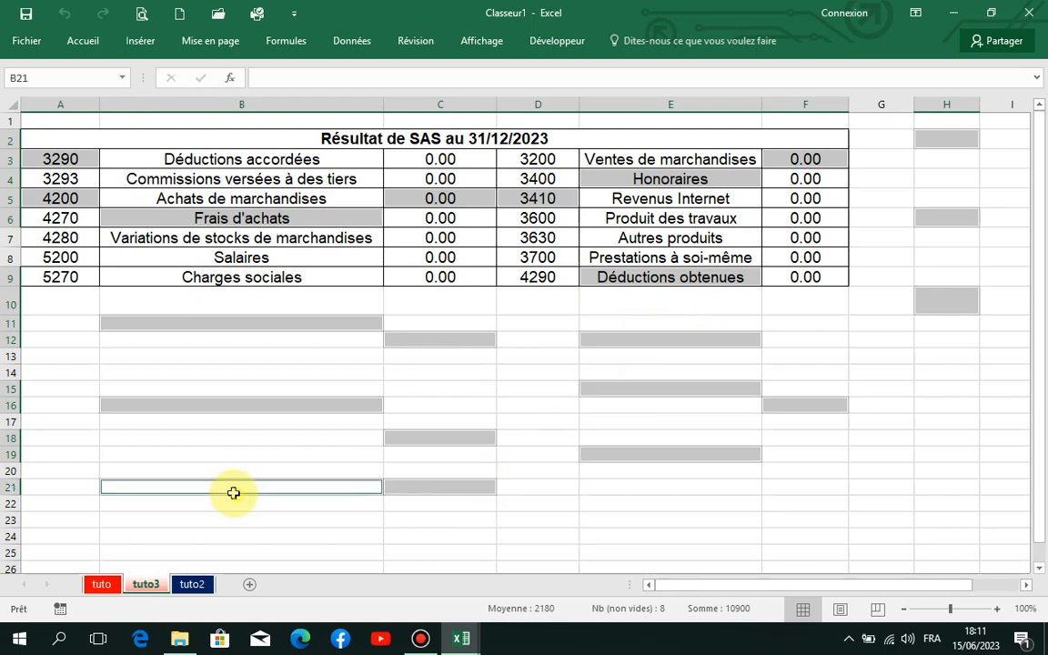
left_click(69, 442, "ctrl")
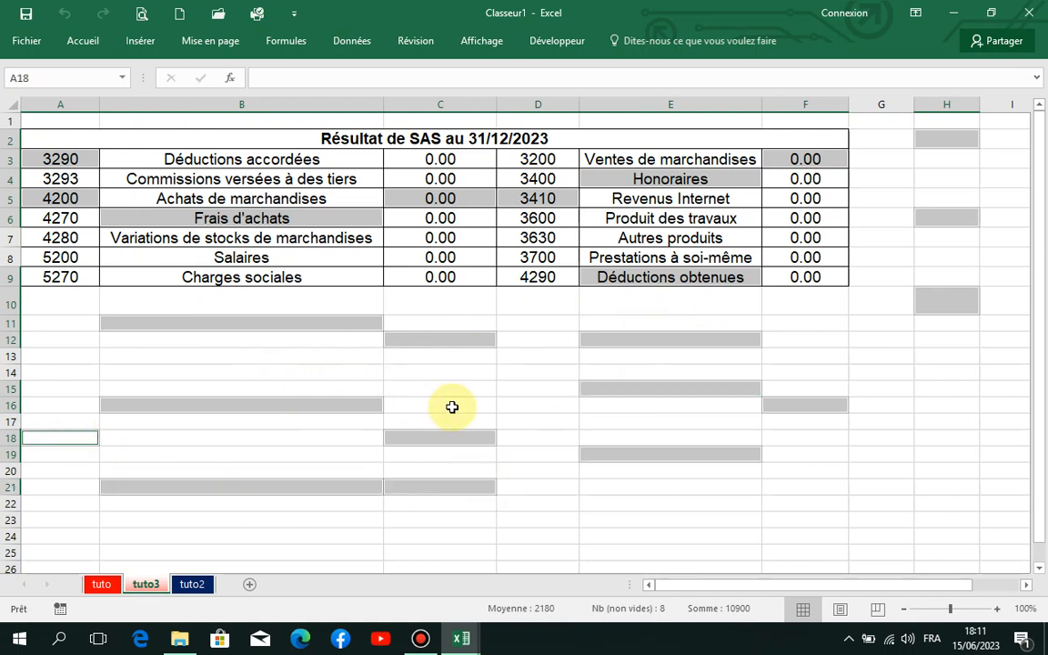
left_click(539, 339)
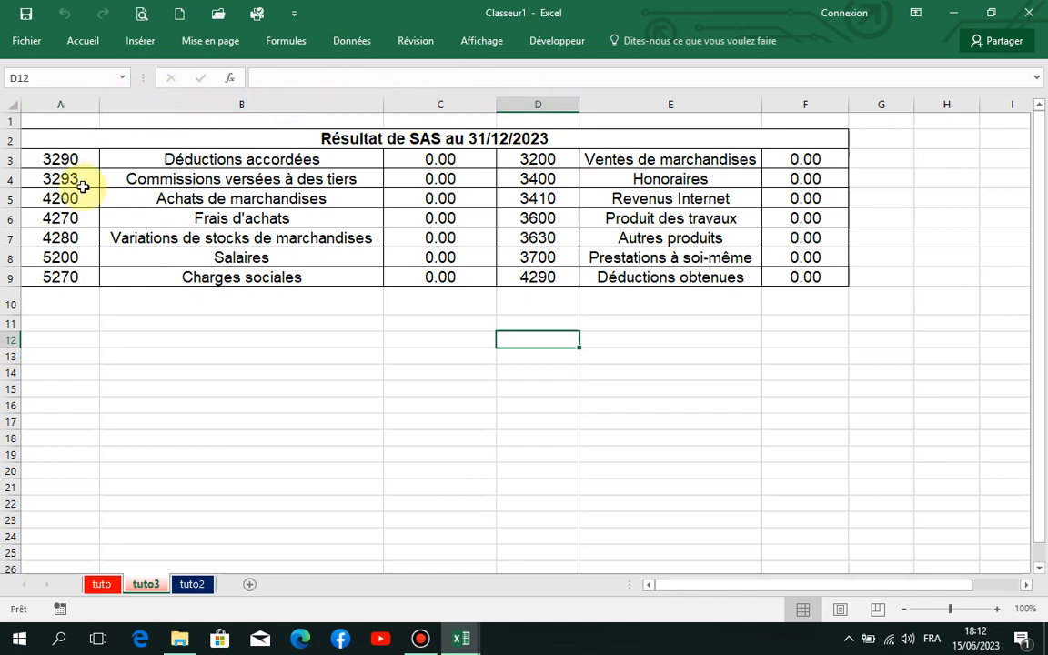
Select the whole of column A, and release it by selecting cell B10.
left_click(55, 104)
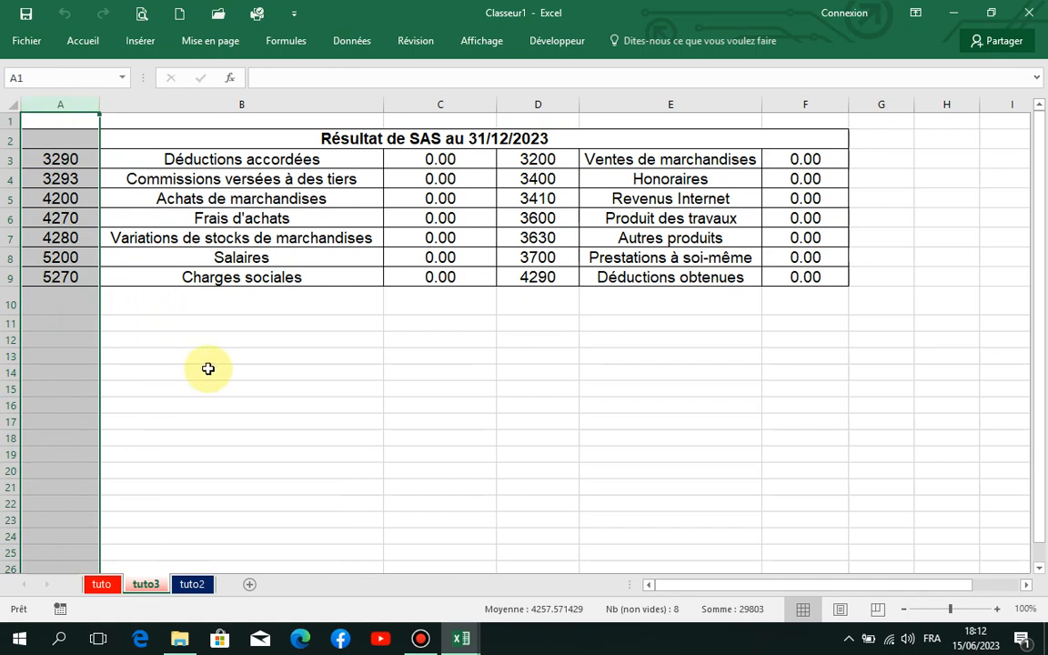
mouse_move(1041, 159)
left_mouse_down()
mouse_move(1041, 281)
mouse_move(1034, 185)
mouse_move(1044, 142)
left_mouse_up()
key("Down")
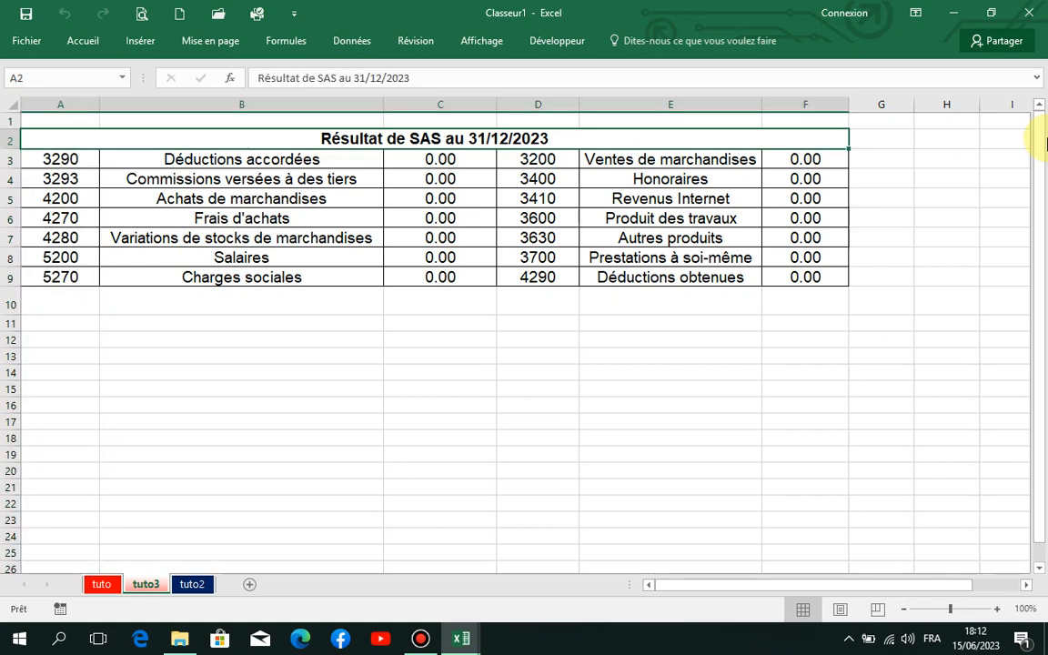
left_click(259, 305)
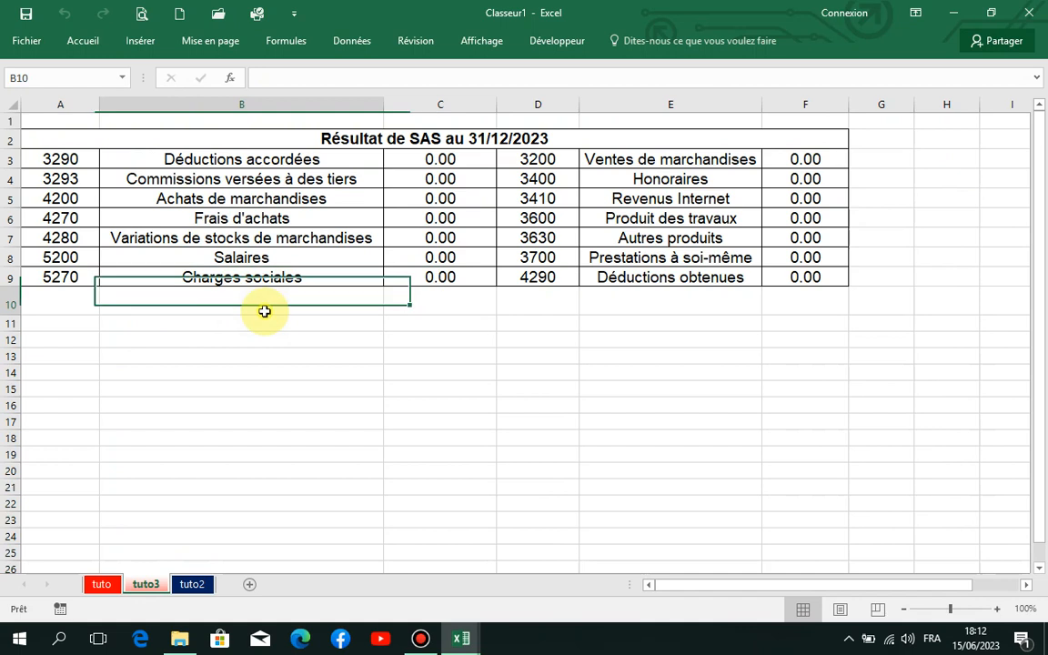
Select entire rows 3, 2, 1 and 4 one after another, and release the last by selecting B15.
left_click(7, 160)
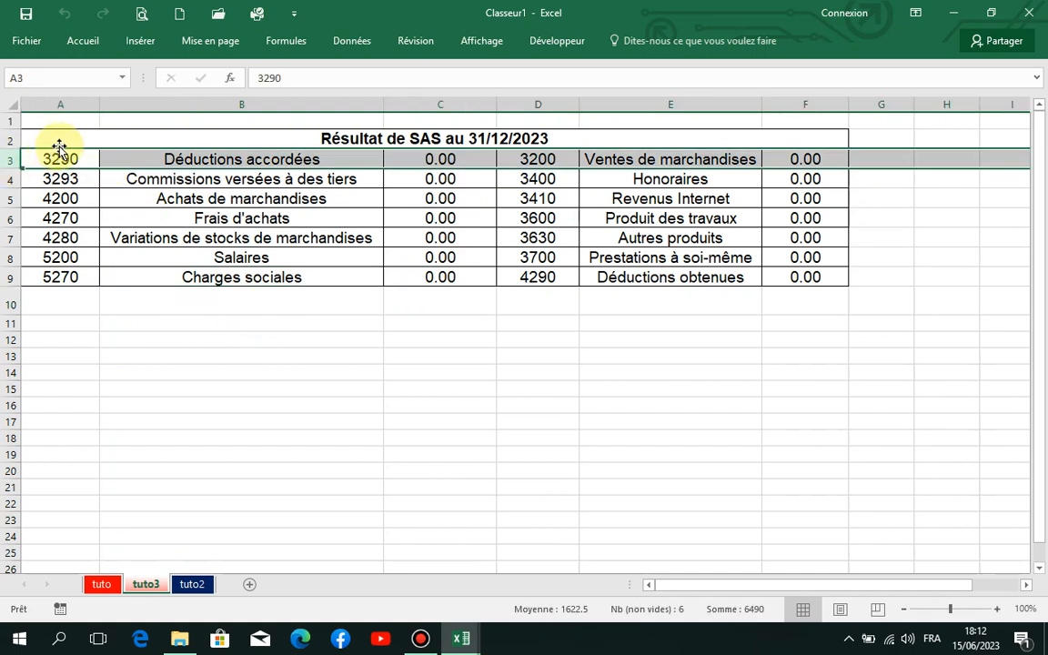
left_click(7, 138)
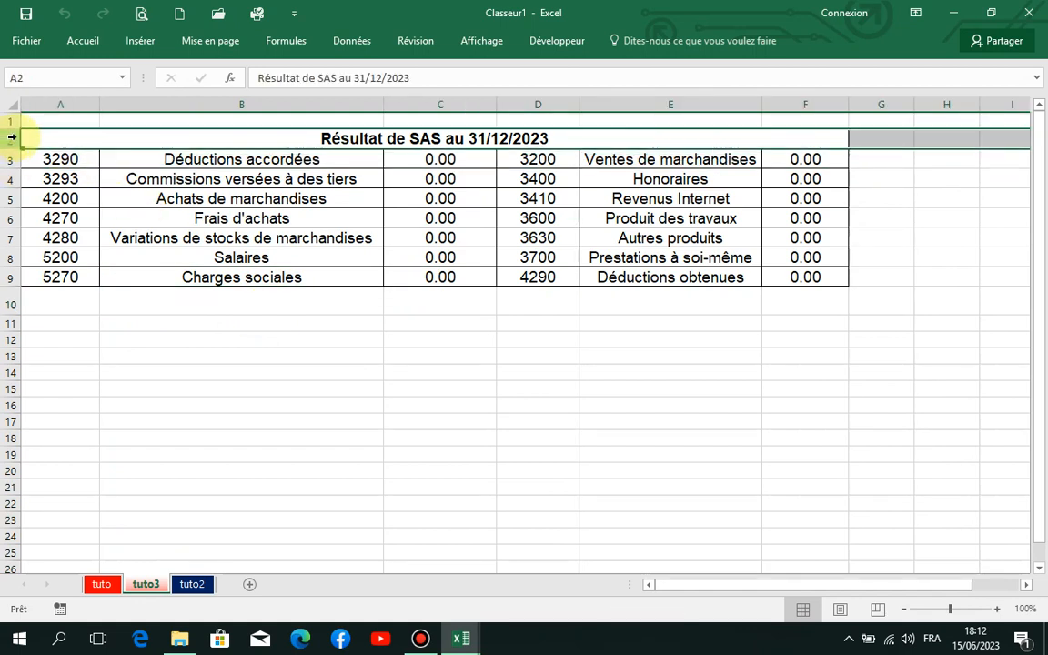
left_click(7, 117)
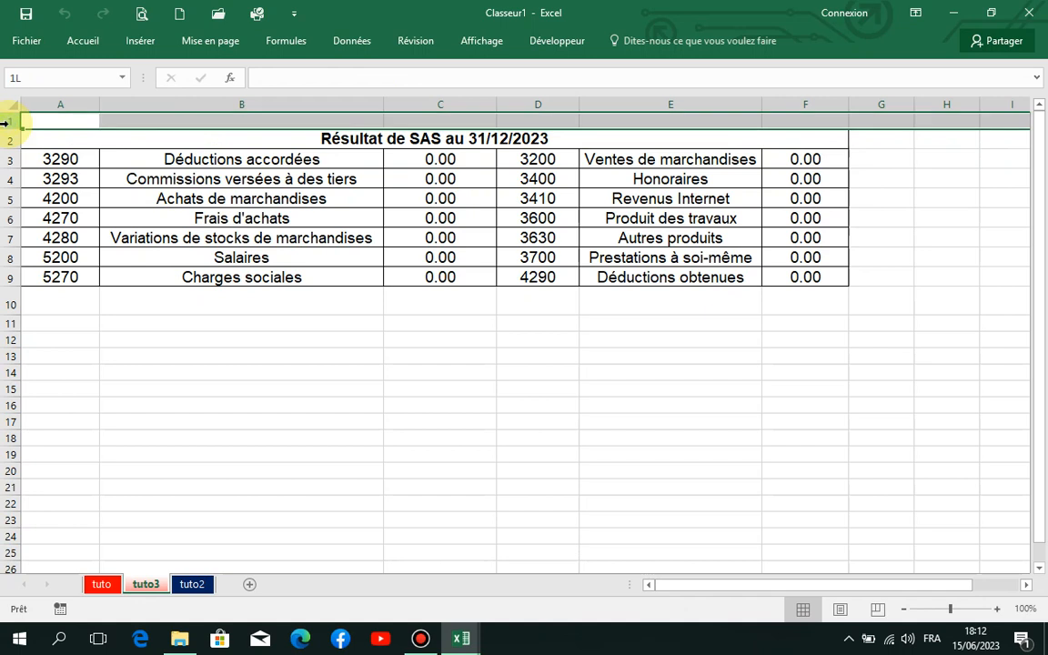
left_click(8, 178)
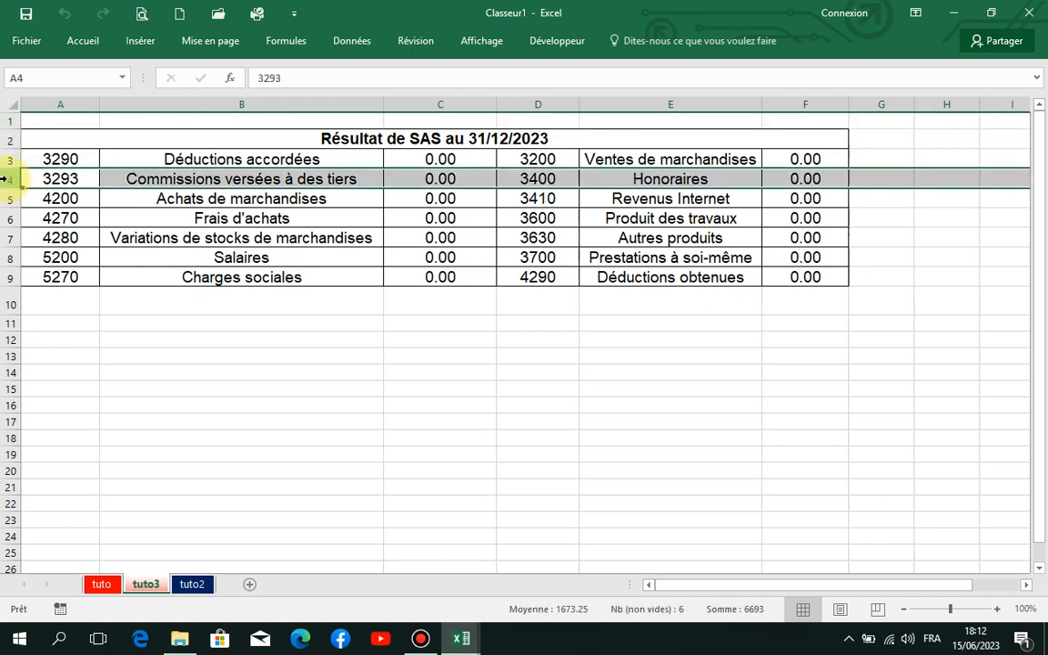
left_click(330, 386)
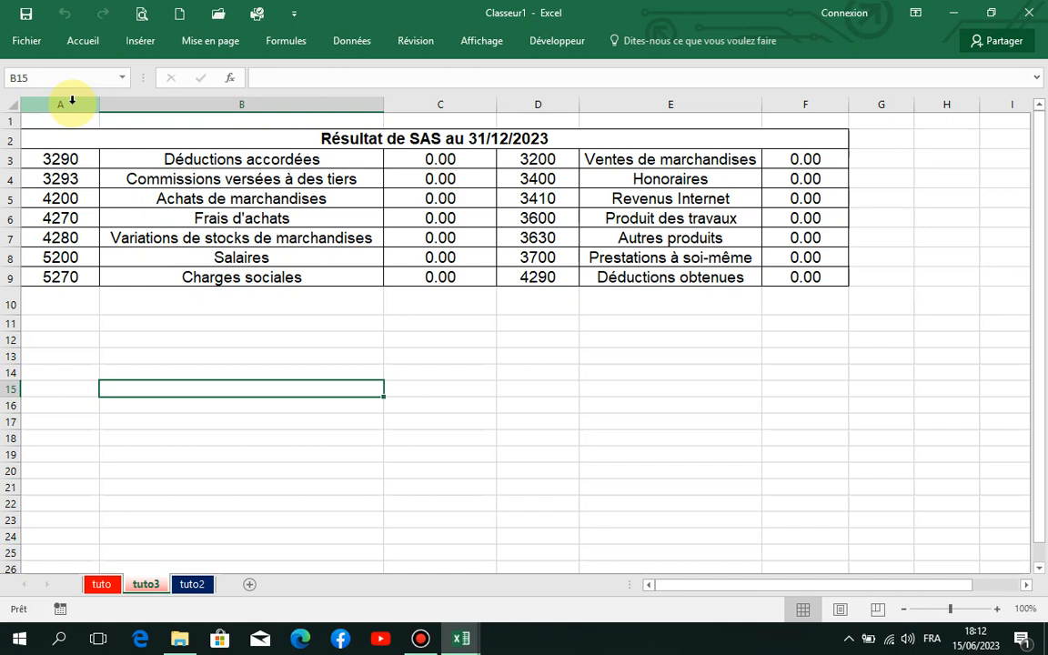
Select adjacent columns A and B together, and after releasing them select rows 1 to 23 as one block, ending on cell B18.
left_click_drag(72, 100, 283, 136)
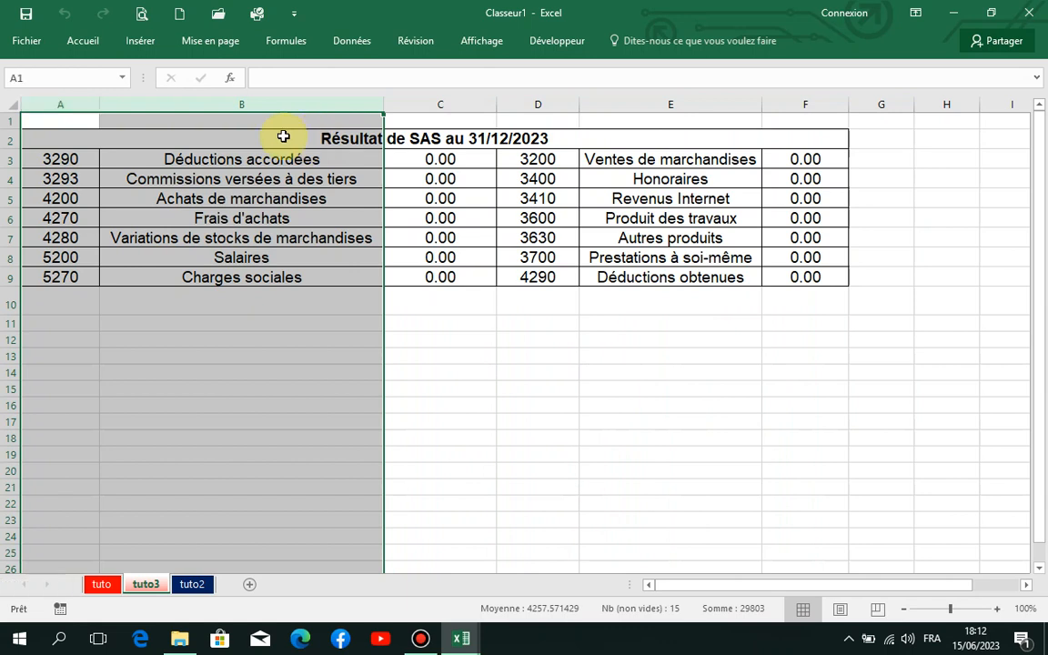
left_click(601, 406)
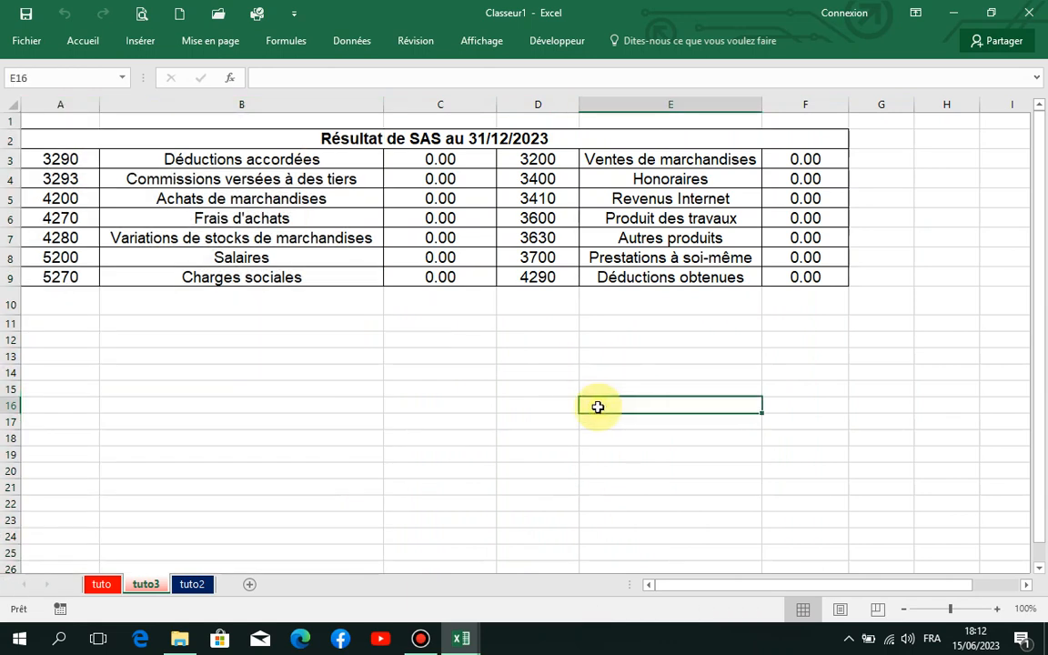
left_click(4, 121)
left_click_drag(9, 121, 23, 518)
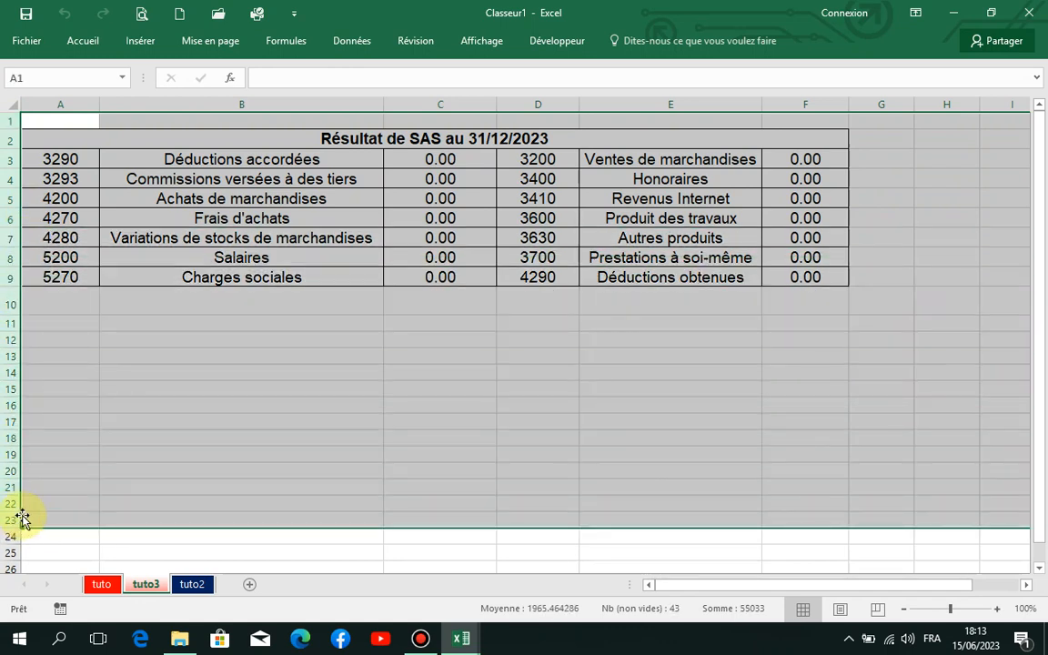
left_click(283, 445)
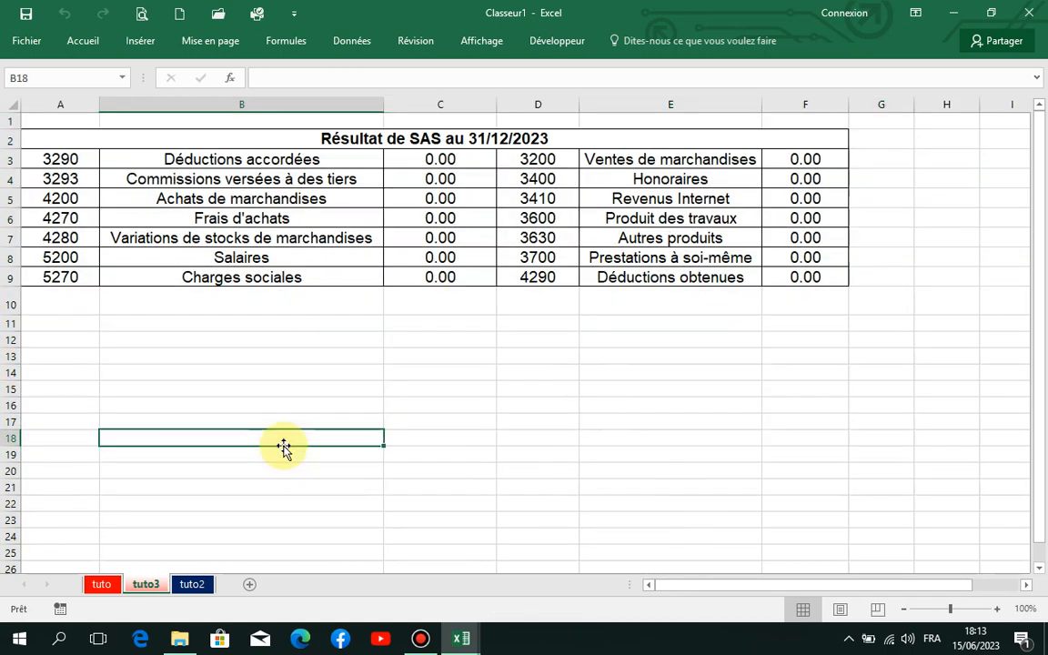
Select the table body A3:F9 twice, once by extending from A3 to F9 and once by sweeping across it, ending on E14.
left_click(64, 168)
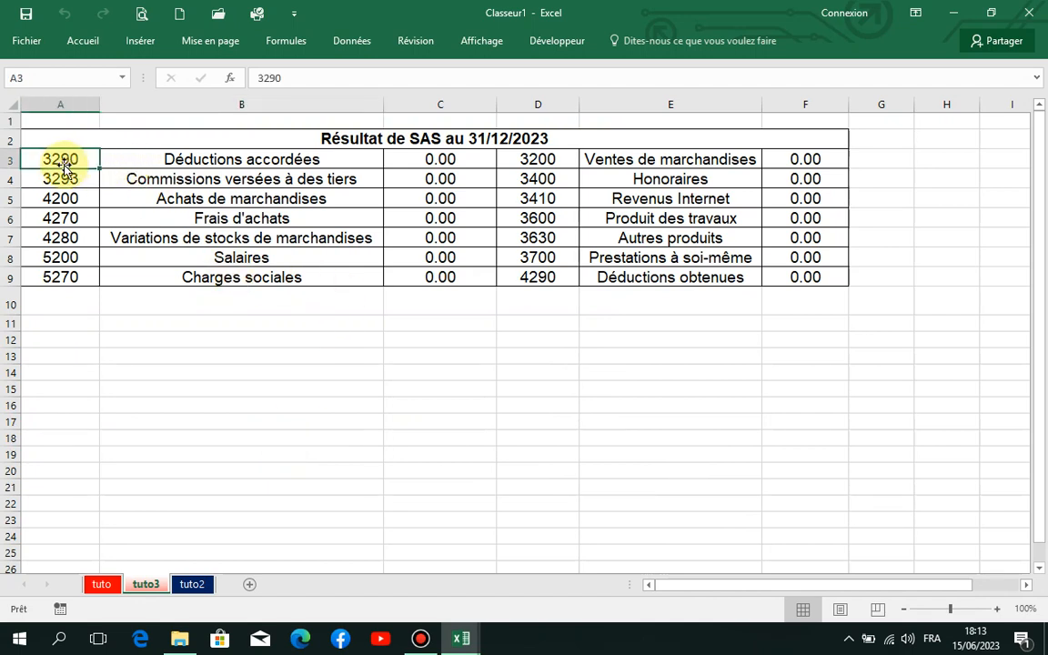
left_click(819, 279, "shift")
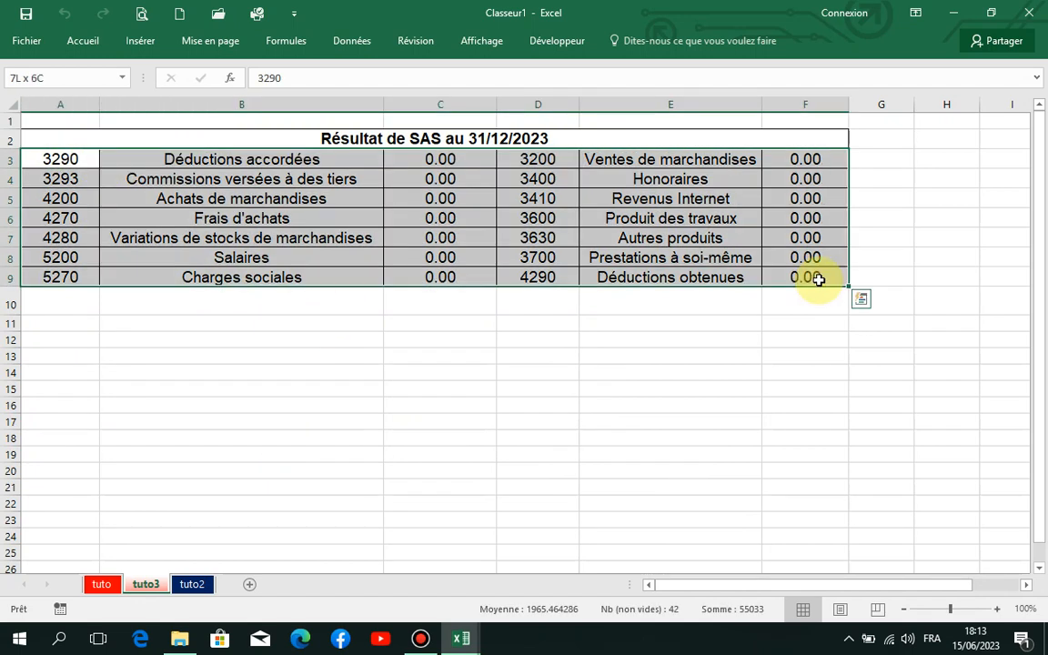
left_click(437, 390)
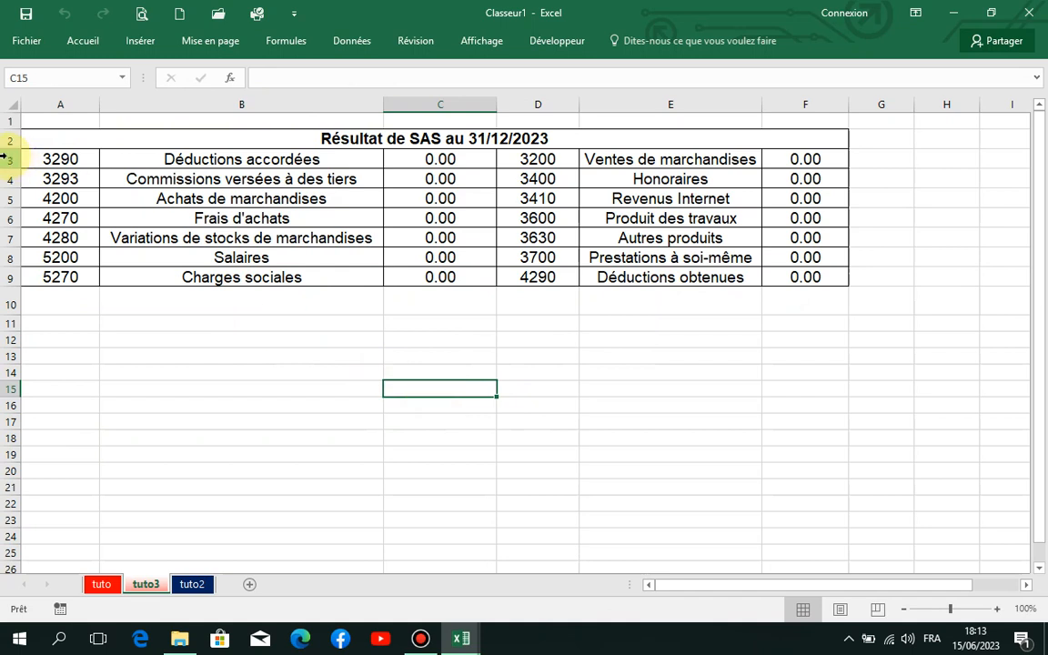
left_click_drag(37, 159, 808, 270)
left_click(646, 369)
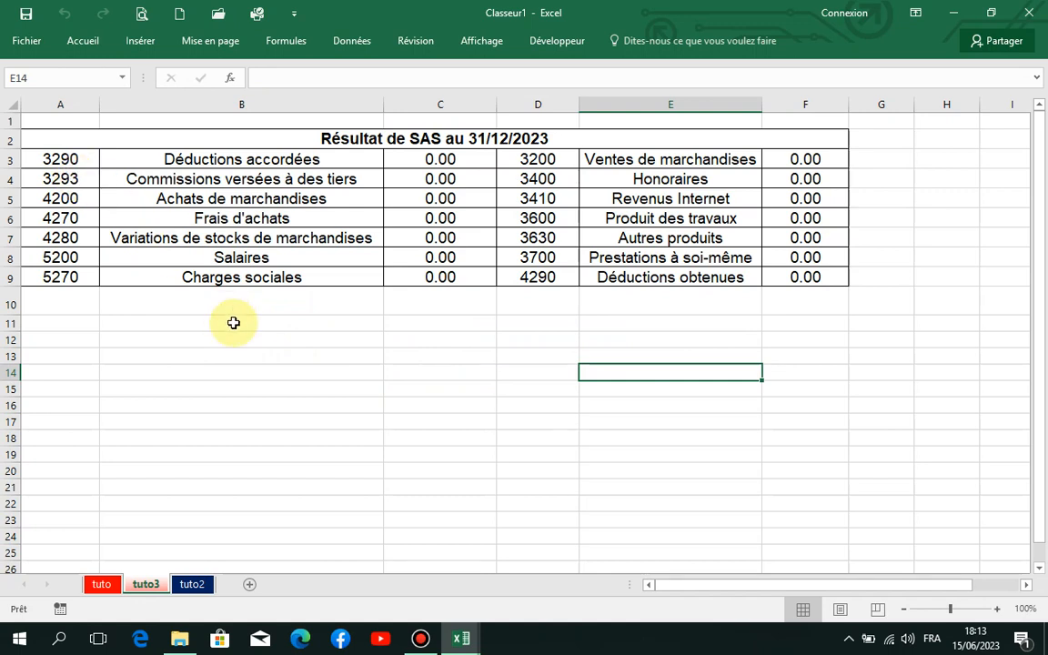
Select the table body A3:F9 once more from its first cell, and release it by selecting cell C16.
left_click(70, 161)
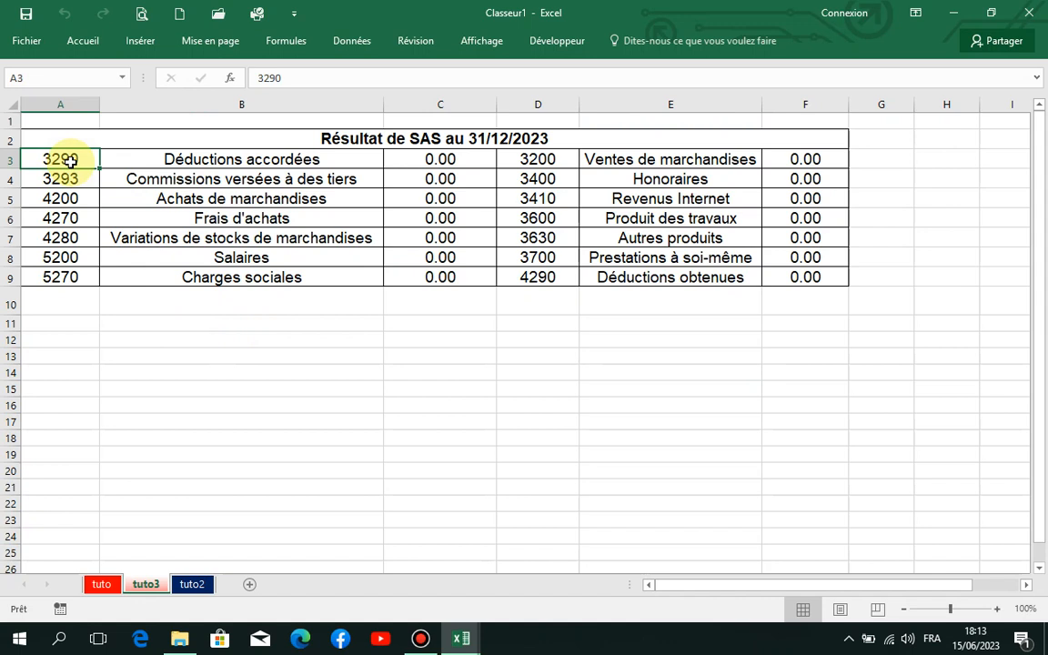
mouse_move(70, 161)
left_mouse_down()
mouse_move(496, 330)
mouse_move(826, 389)
mouse_move(828, 285)
mouse_move(819, 288)
left_mouse_up()
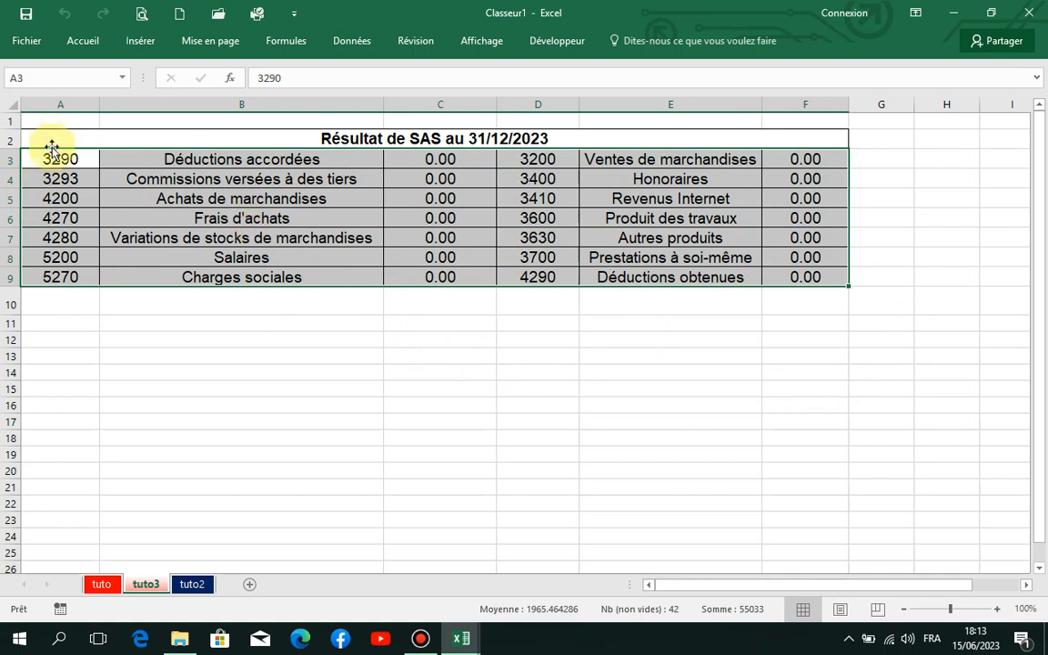
mouse_move(857, 310)
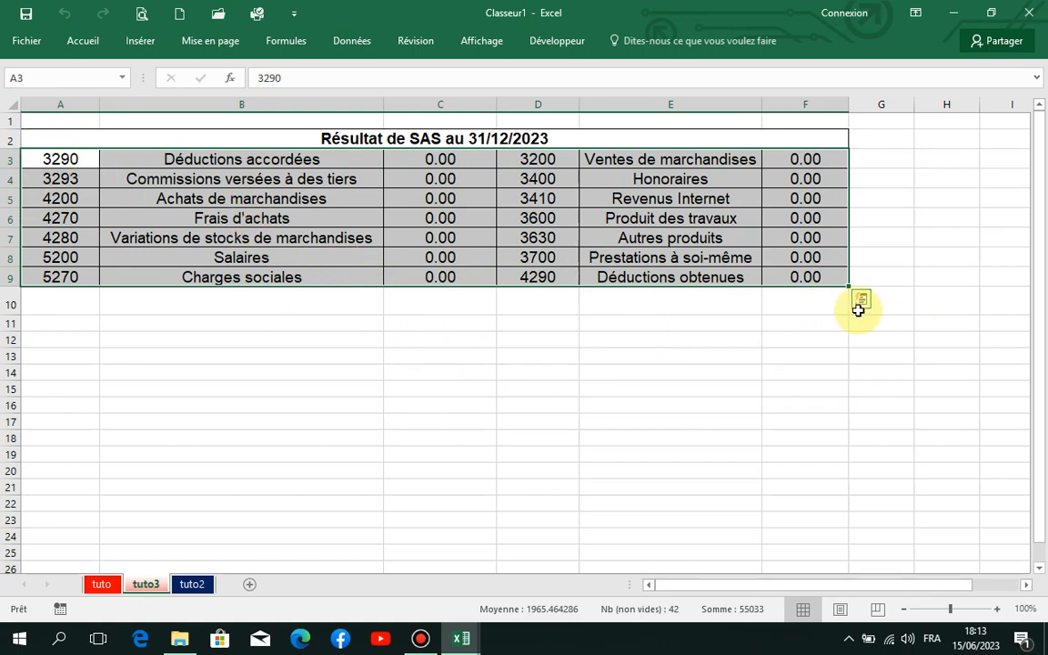
left_click(489, 409)
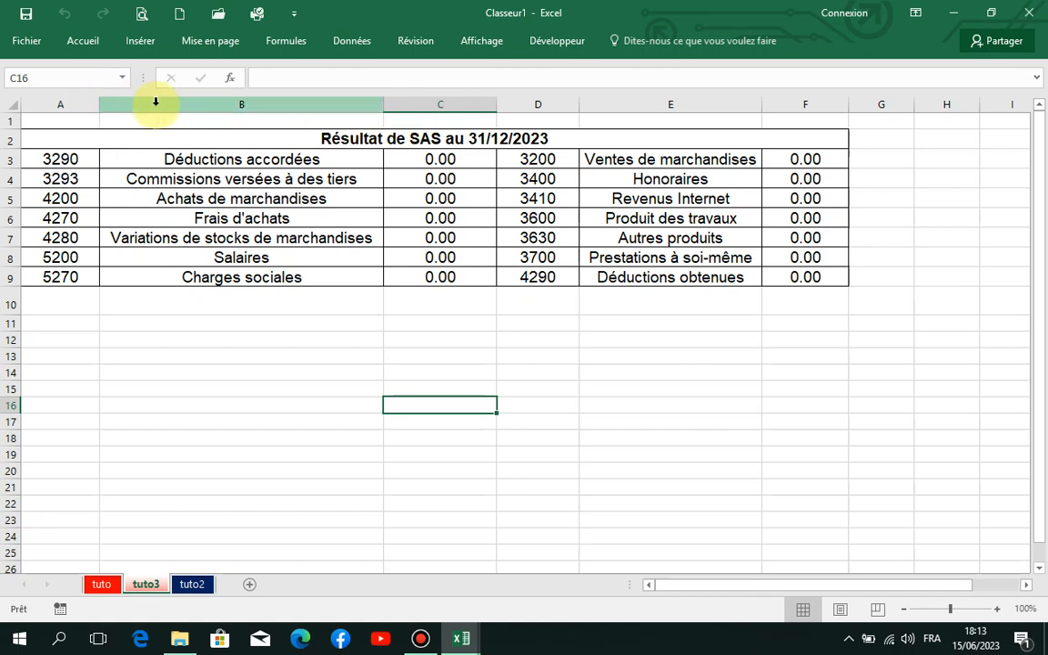
Select columns A and B in turn, widen column A and increase the height of row 1, ending on cell D15.
left_click(55, 103)
left_click(202, 106)
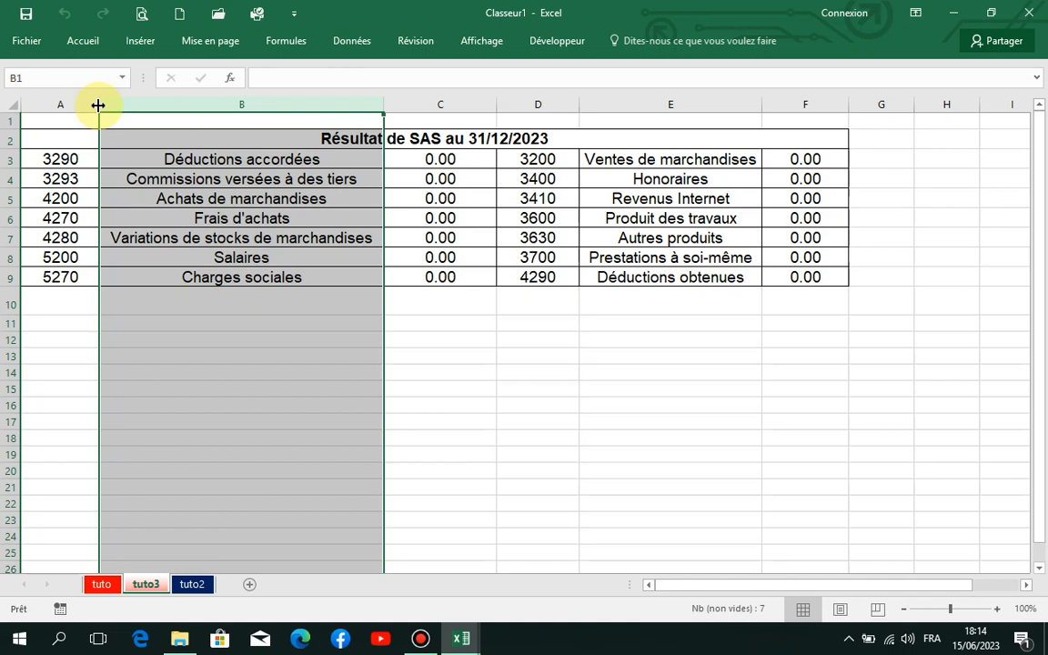
left_click_drag(98, 105, 142, 127)
left_click(227, 200)
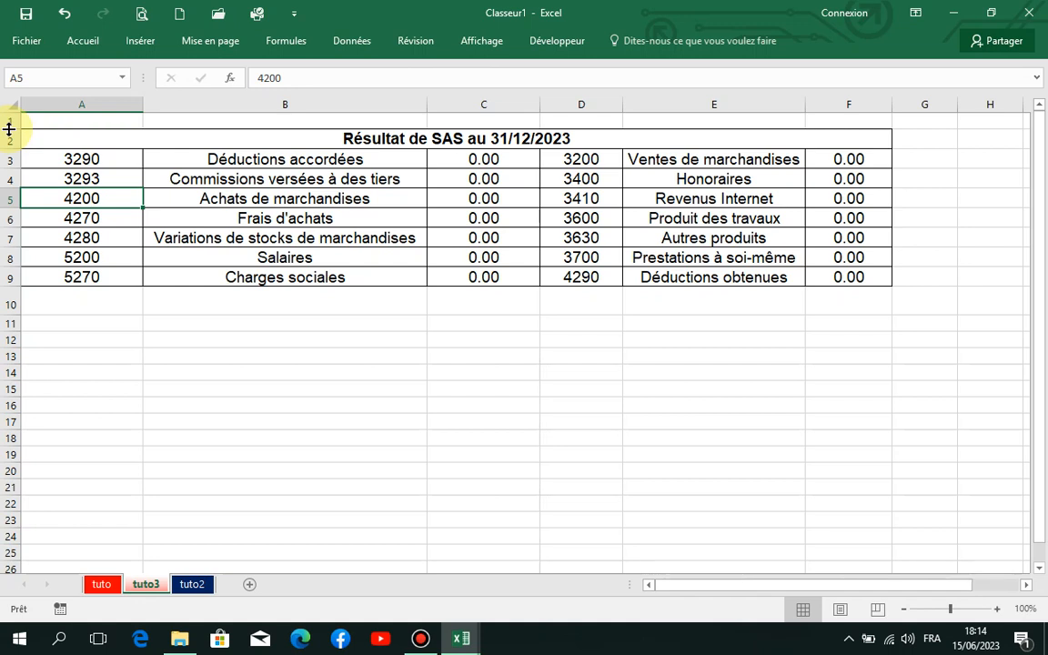
mouse_move(9, 129)
left_mouse_down()
mouse_move(15, 239)
mouse_move(13, 137)
left_mouse_up()
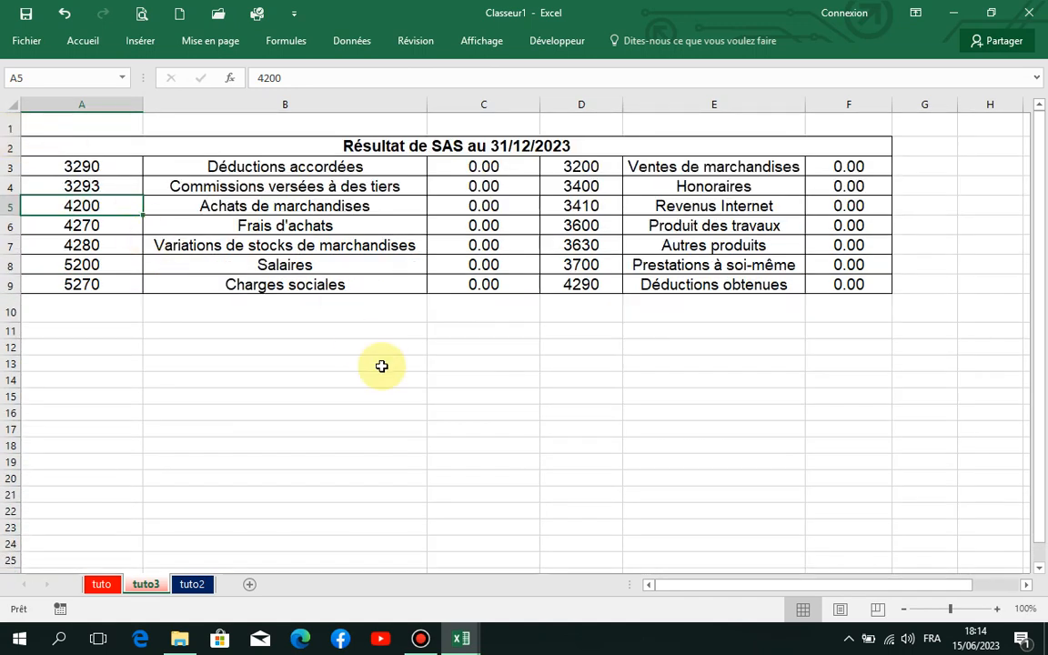
left_click(573, 404)
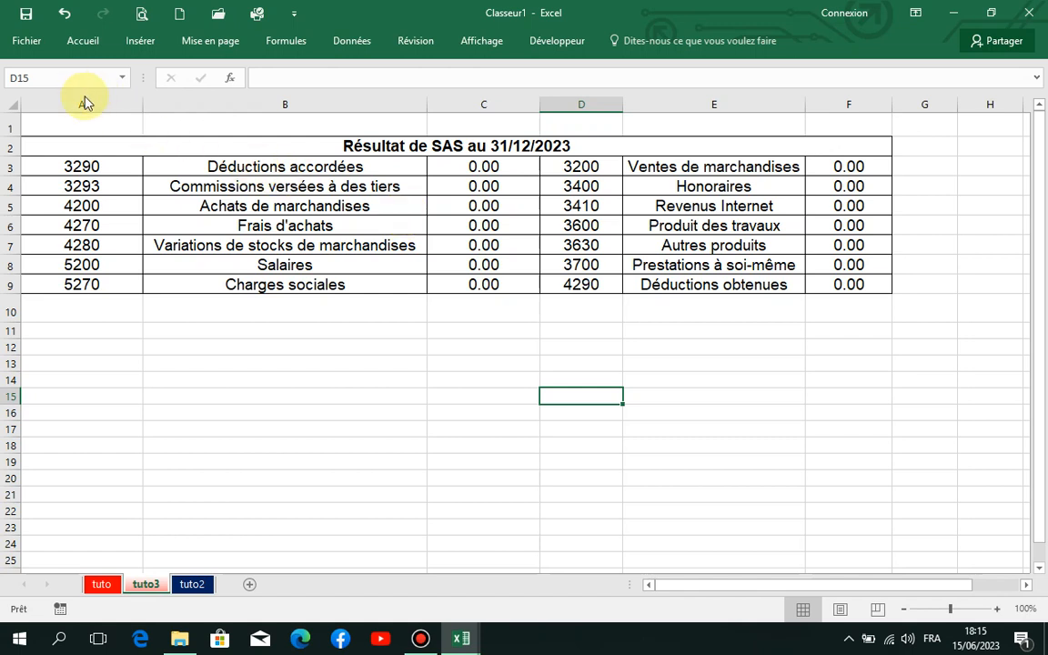
Try narrowing columns A to F together to one equal width, and undo the resize, ending on cell B22.
left_click_drag(81, 102, 855, 124)
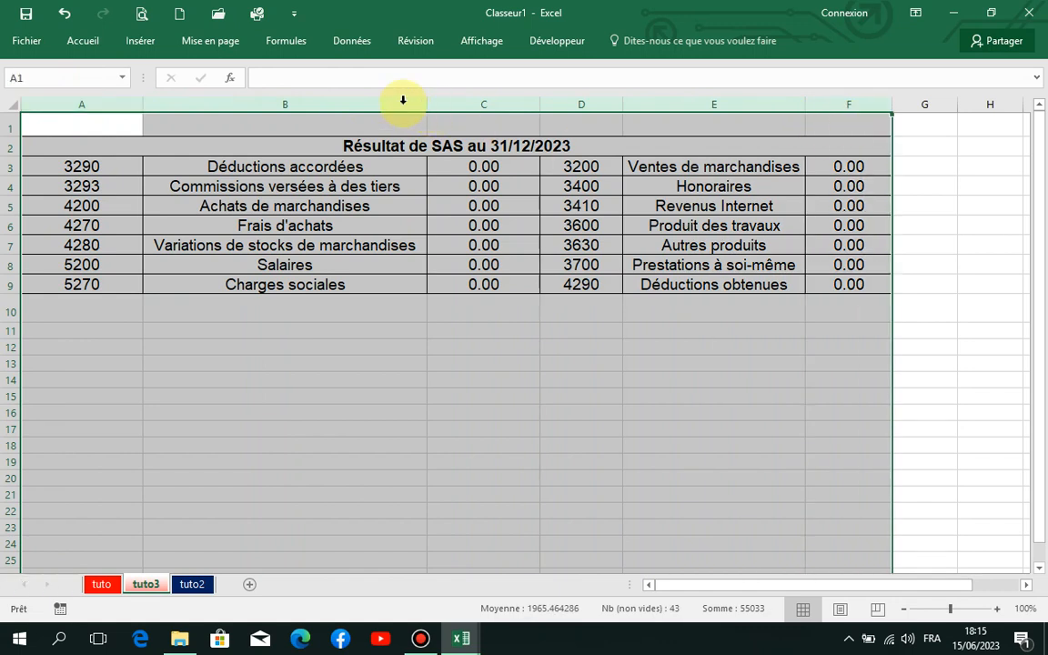
left_click(189, 304)
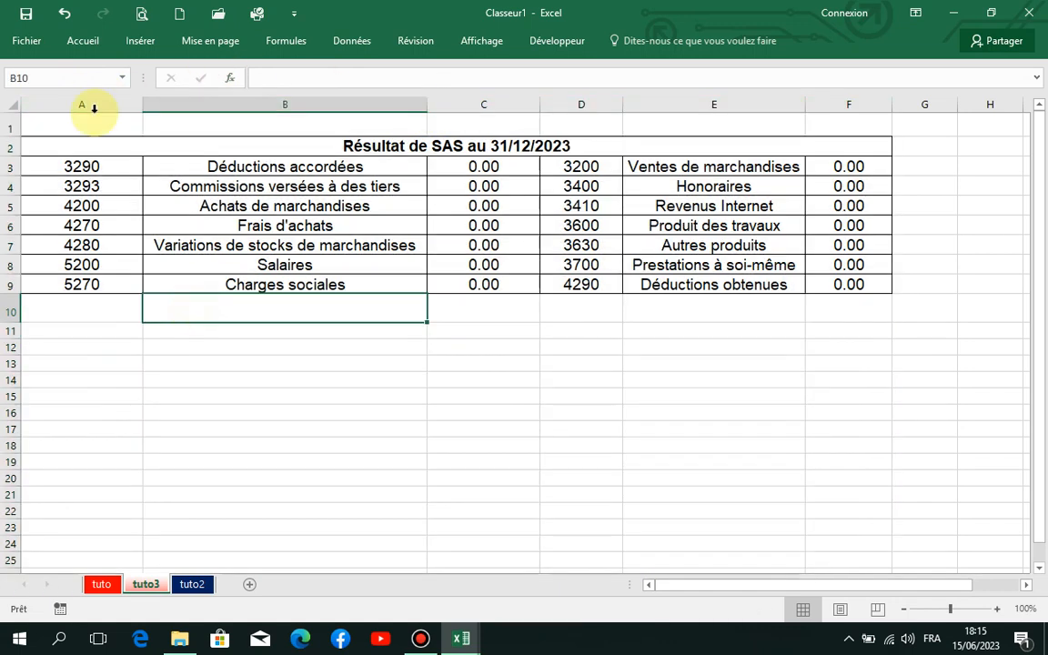
left_click_drag(88, 103, 692, 104)
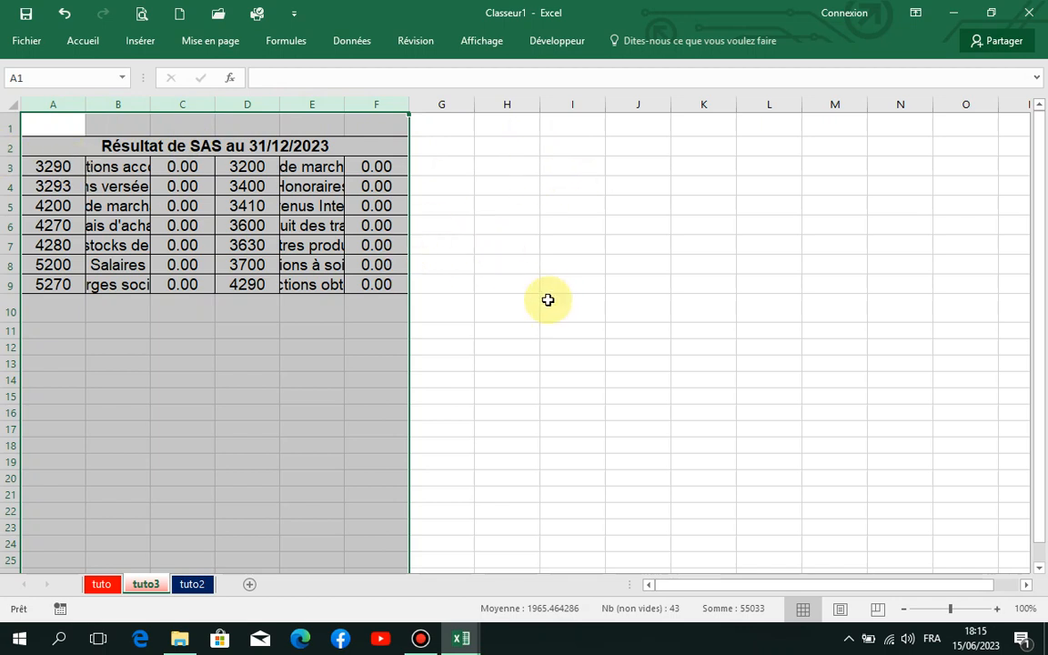
left_click(64, 13)
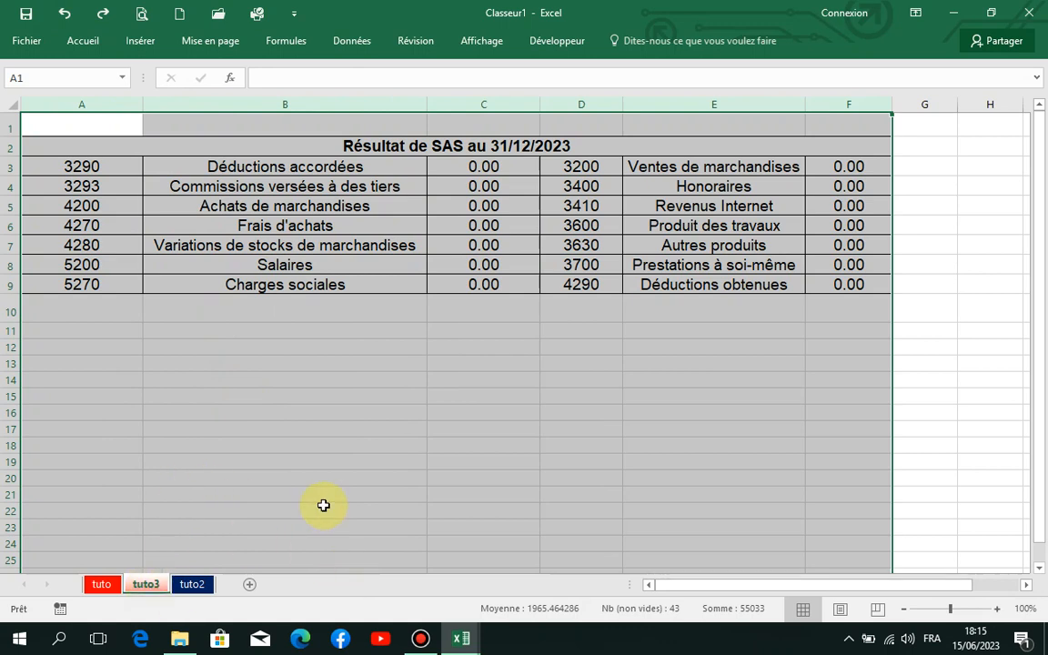
left_click(322, 510)
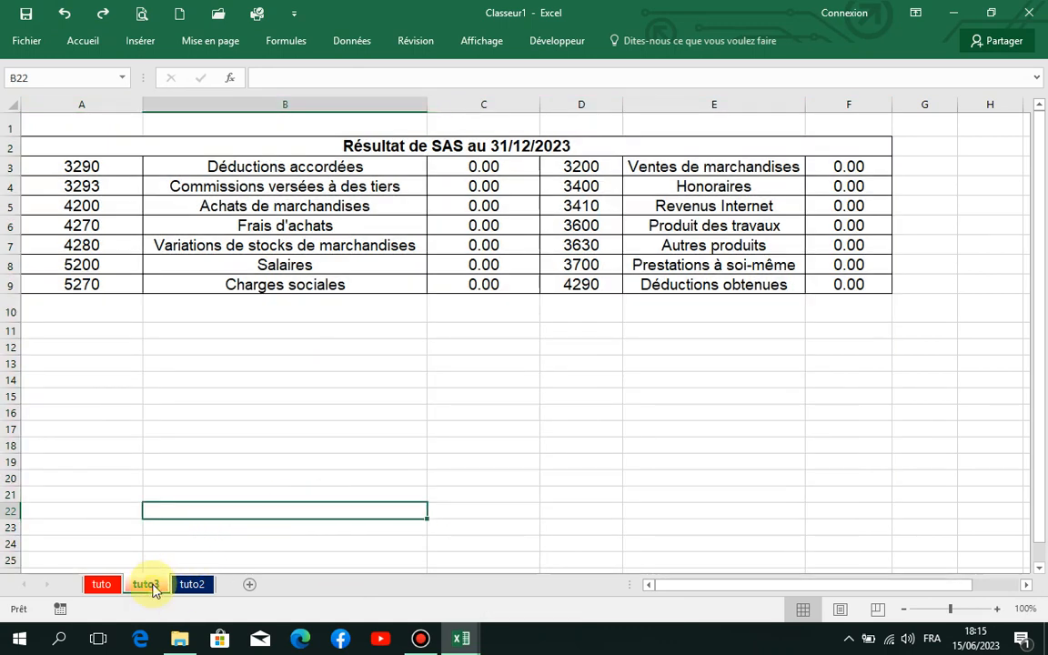
On sheet tuto2, narrow columns A to N together, and enter a slightly larger exact column width for all of them.
left_click(192, 585)
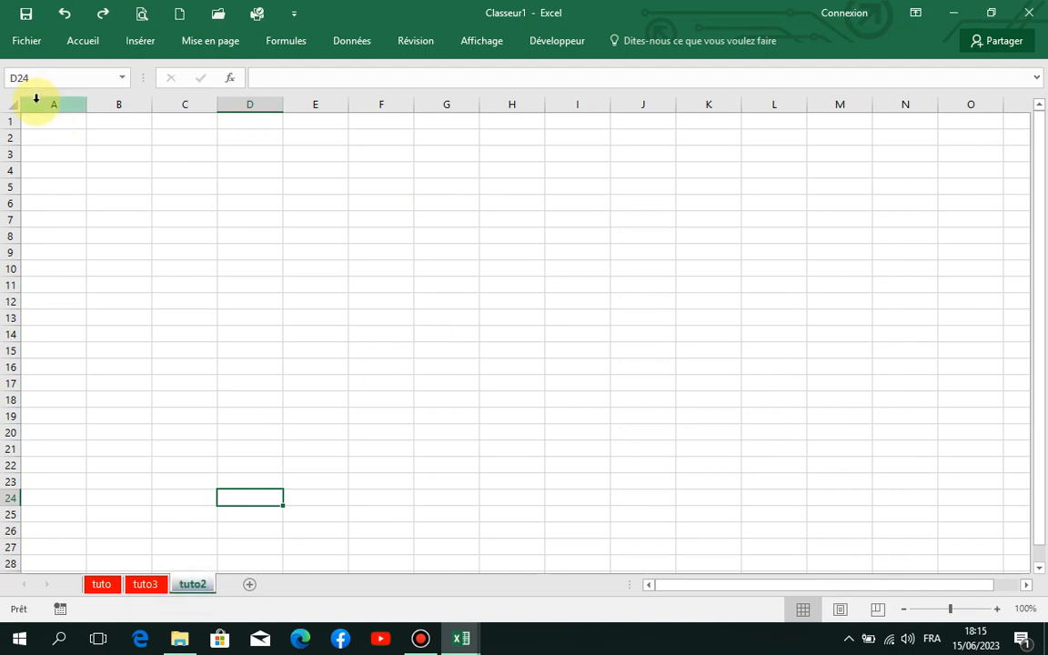
left_click_drag(36, 100, 832, 101)
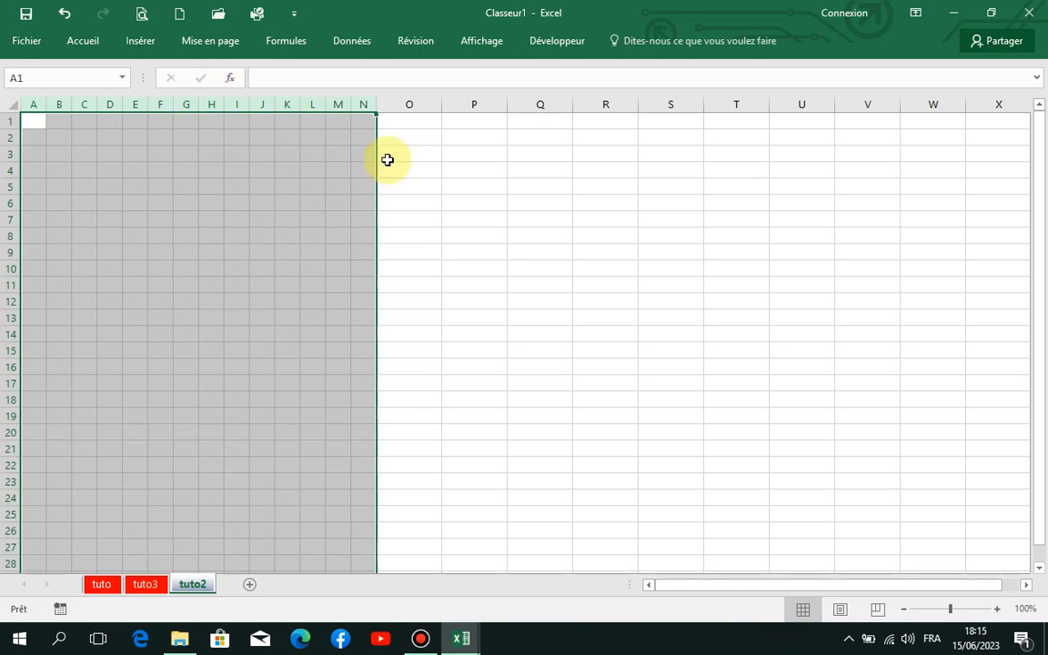
left_click(84, 42)
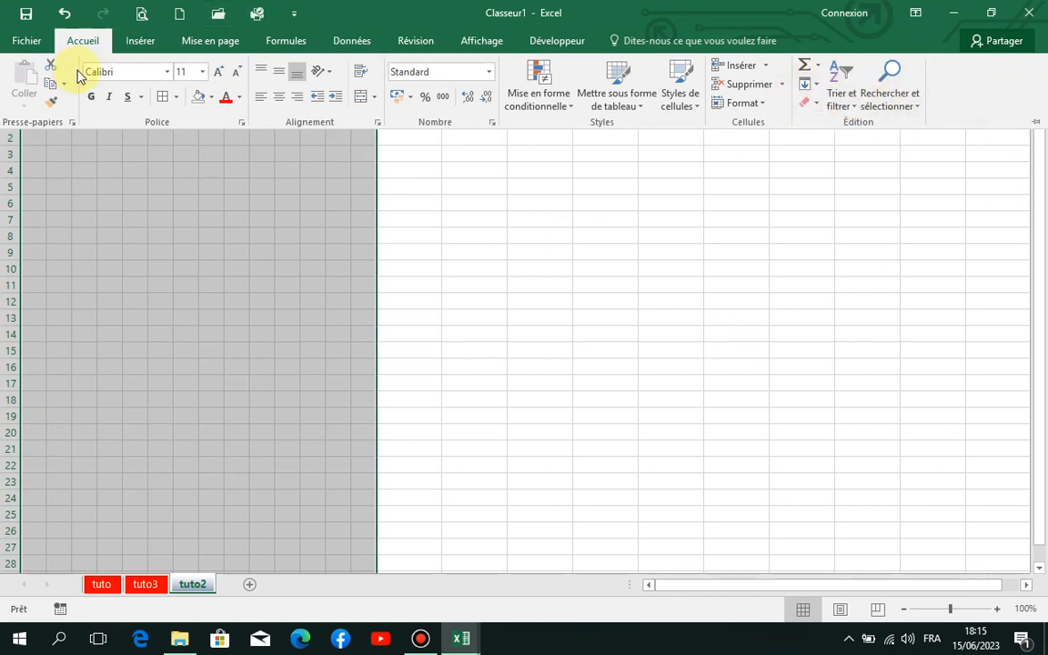
left_click(761, 107)
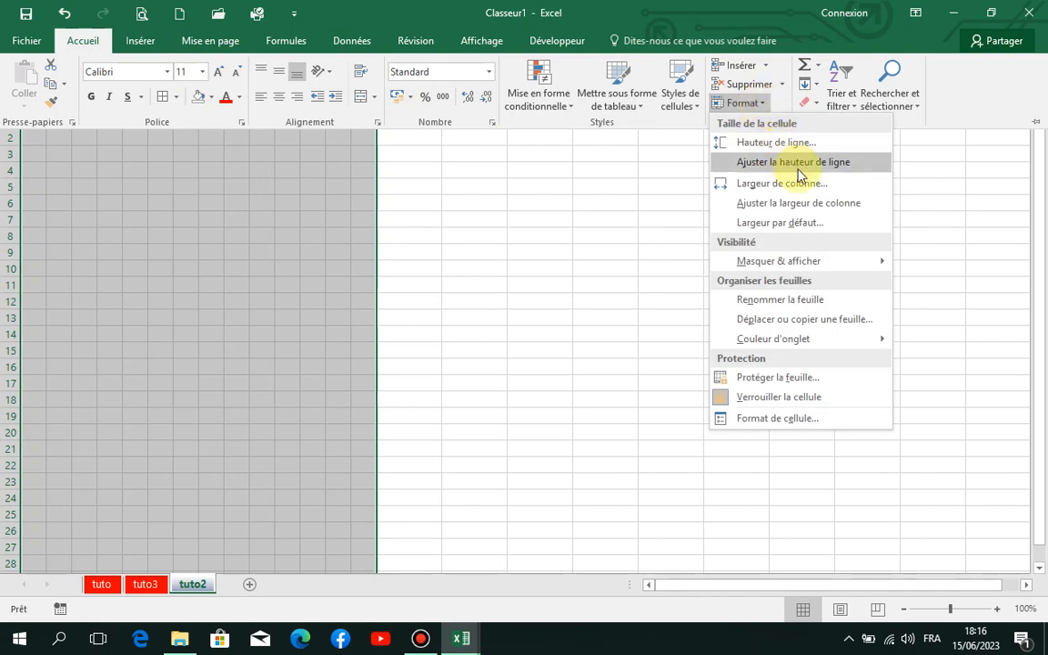
left_click(744, 184)
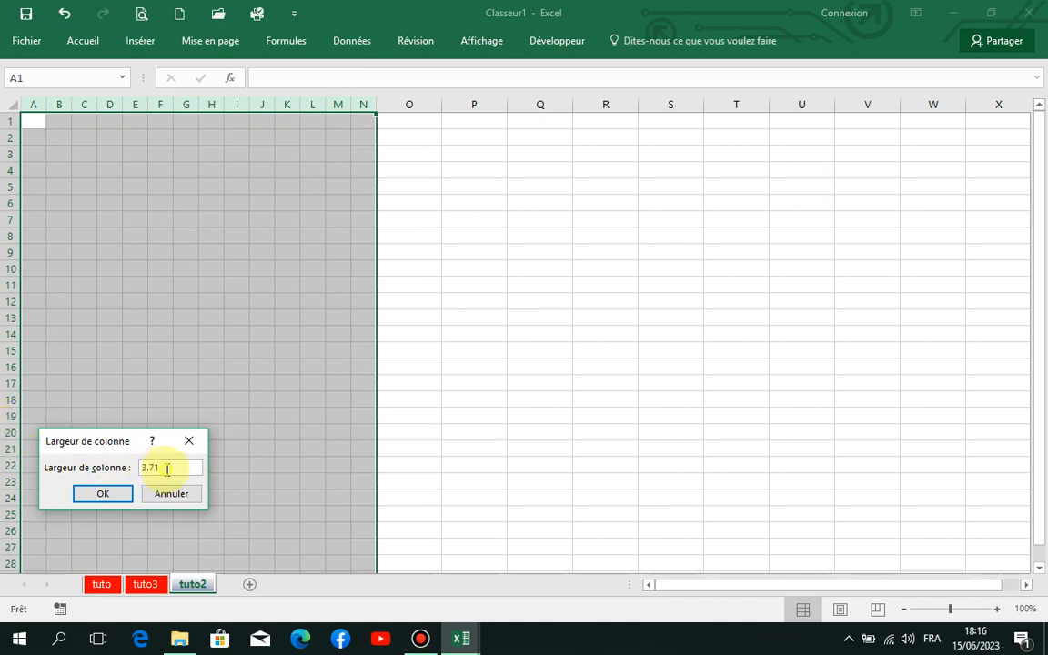
left_click_drag(166, 469, 130, 474)
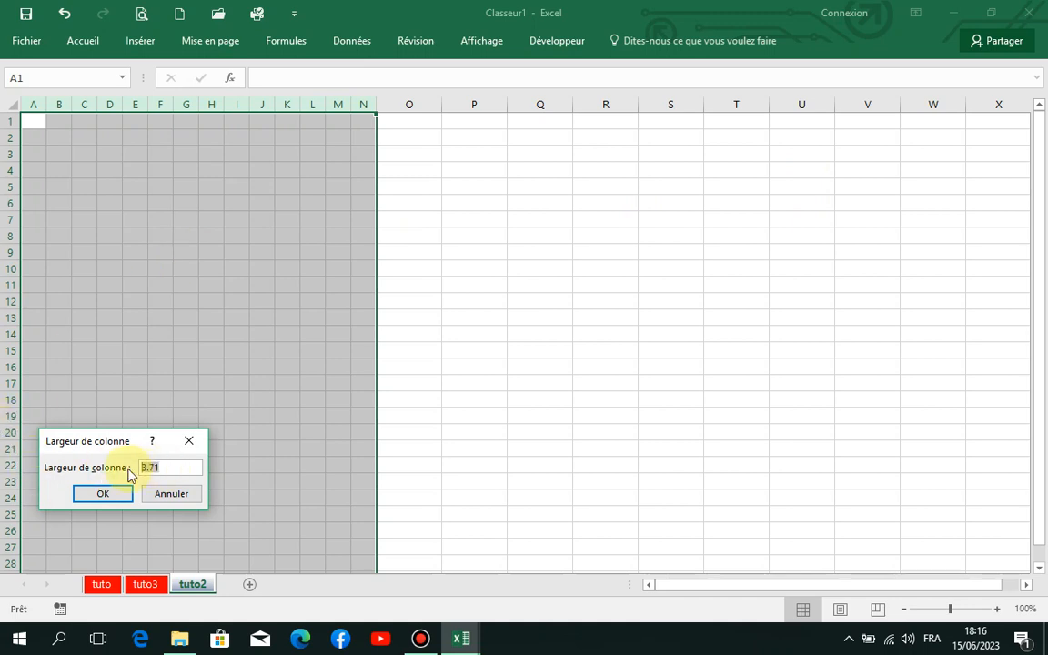
key("Return")
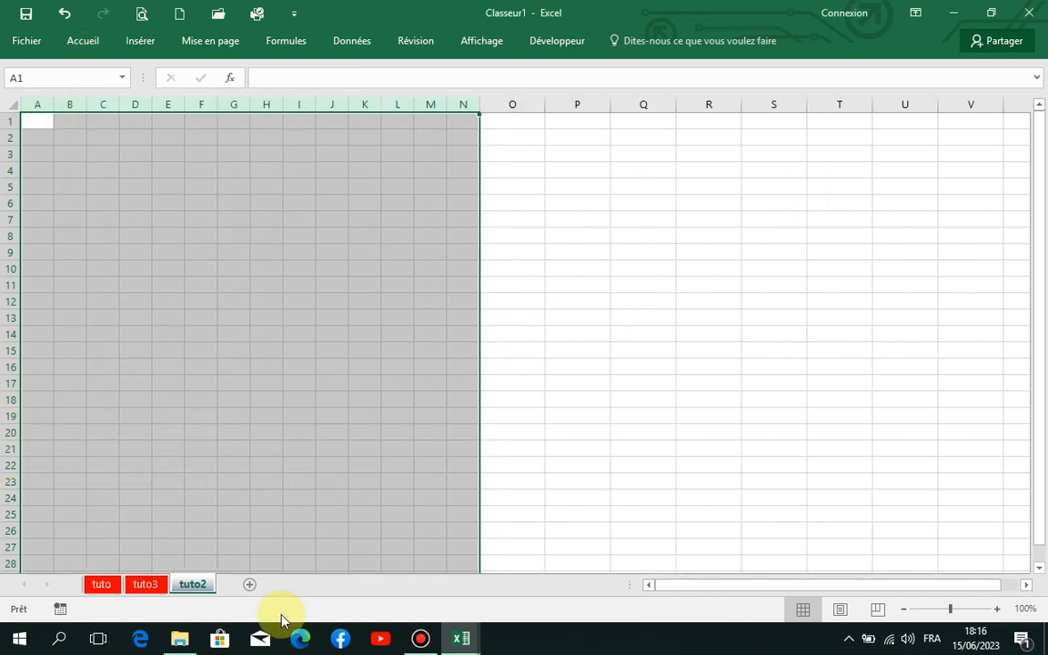
Switch to sheet tuto and move the active cell up column B from B24 to B14.
left_click(102, 585)
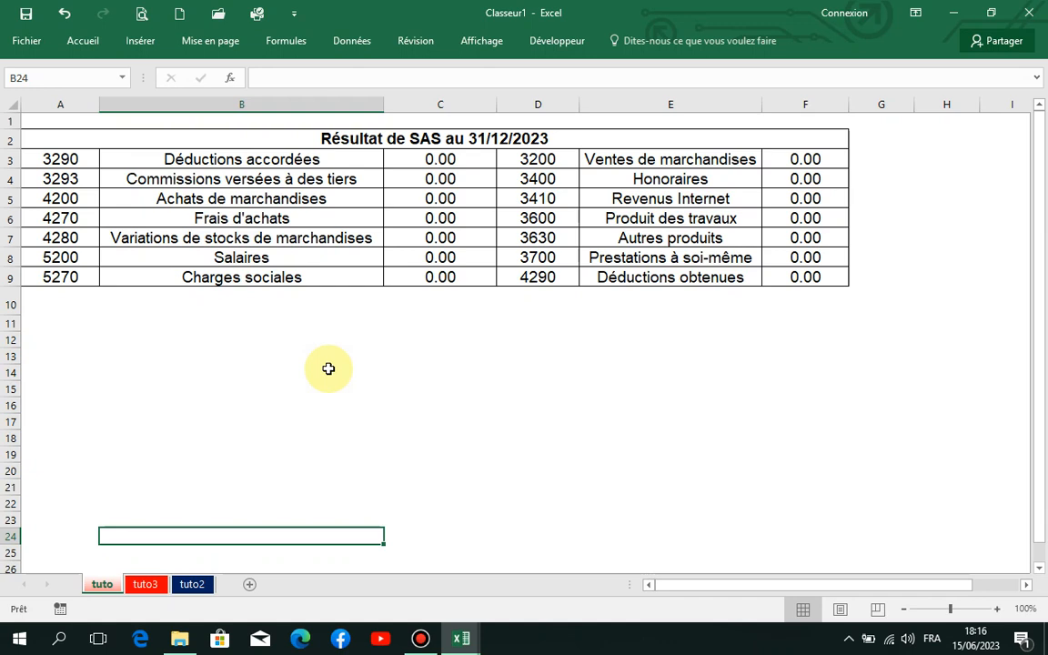
key("Up")
key("Up")
key("Up")
key("Up")
key("Up")
key("Up")
key("Up")
key("Up")
key("Up")
key("Up")
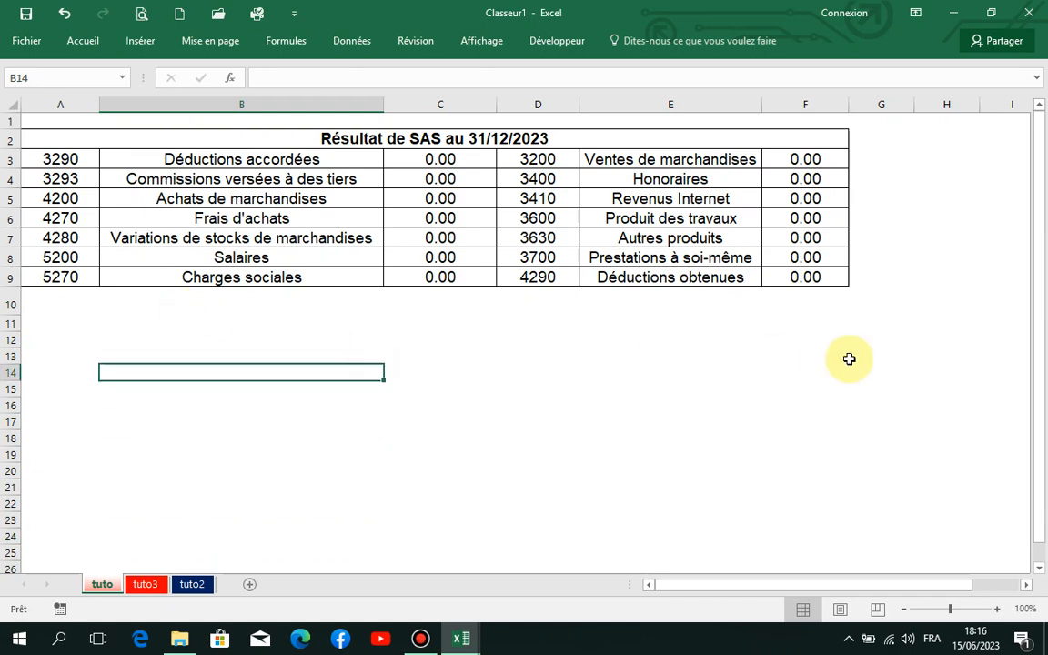
Select columns F, C and D one after another, and insert a blank column before column D.
left_click(802, 104)
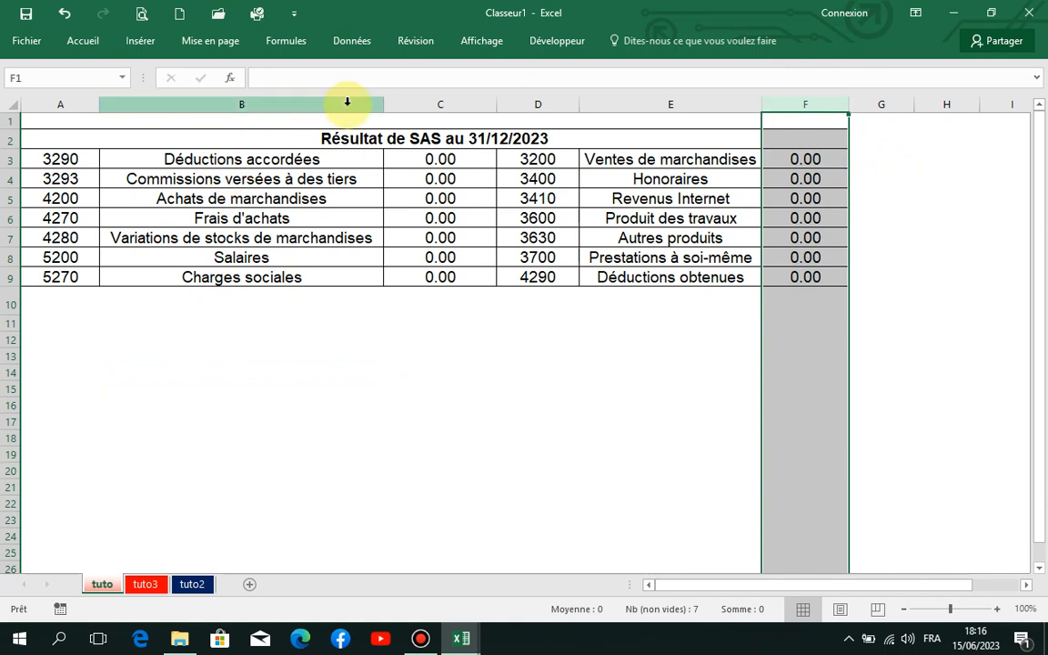
left_click(407, 100)
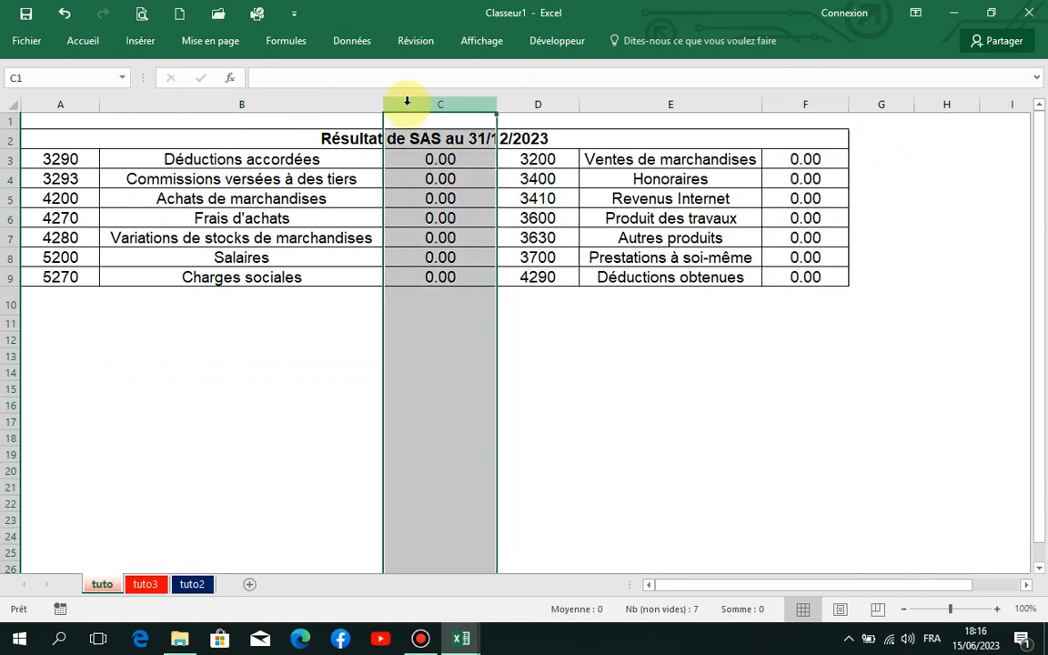
left_click(538, 105)
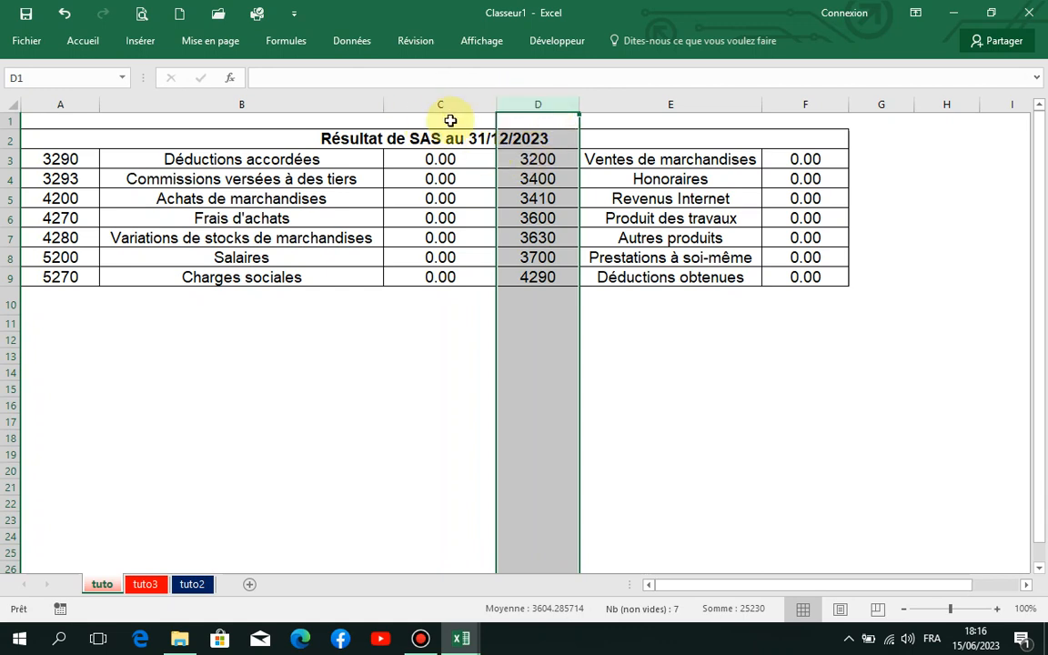
right_click(524, 102)
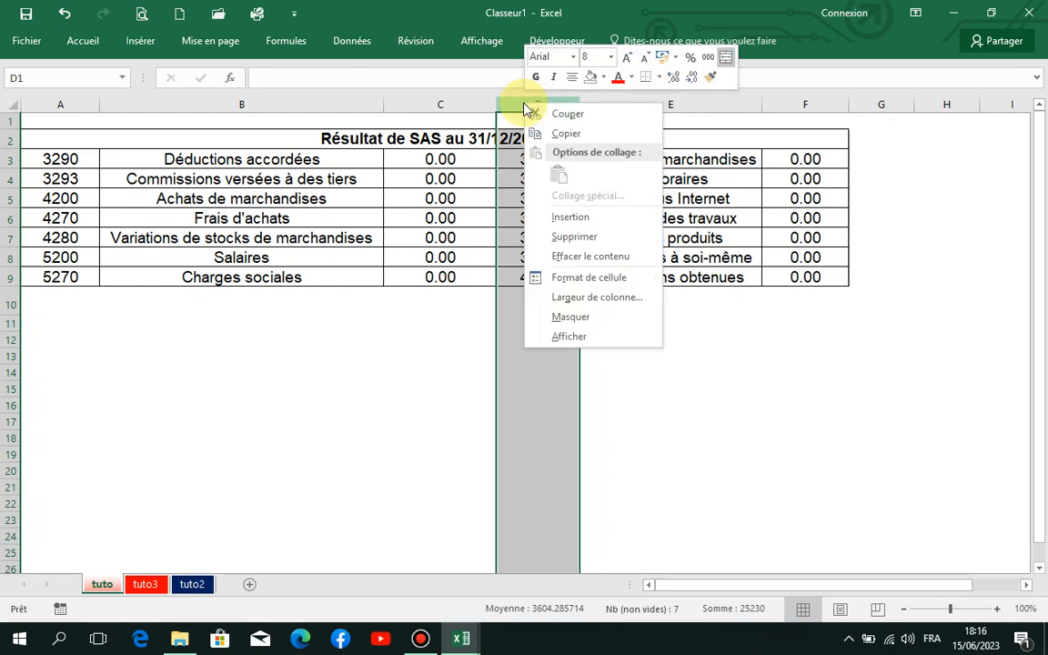
left_click(588, 220)
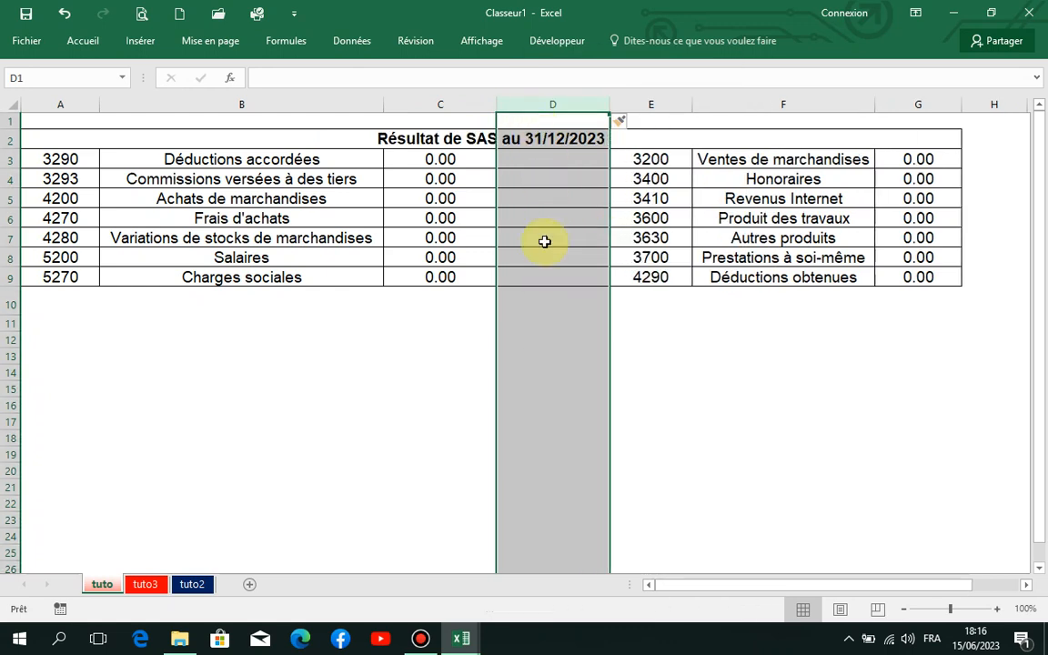
Select the inserted column's table cells D3:D9, undo the column insertion and release the column selection.
left_click(553, 182)
left_click_drag(560, 162, 556, 273)
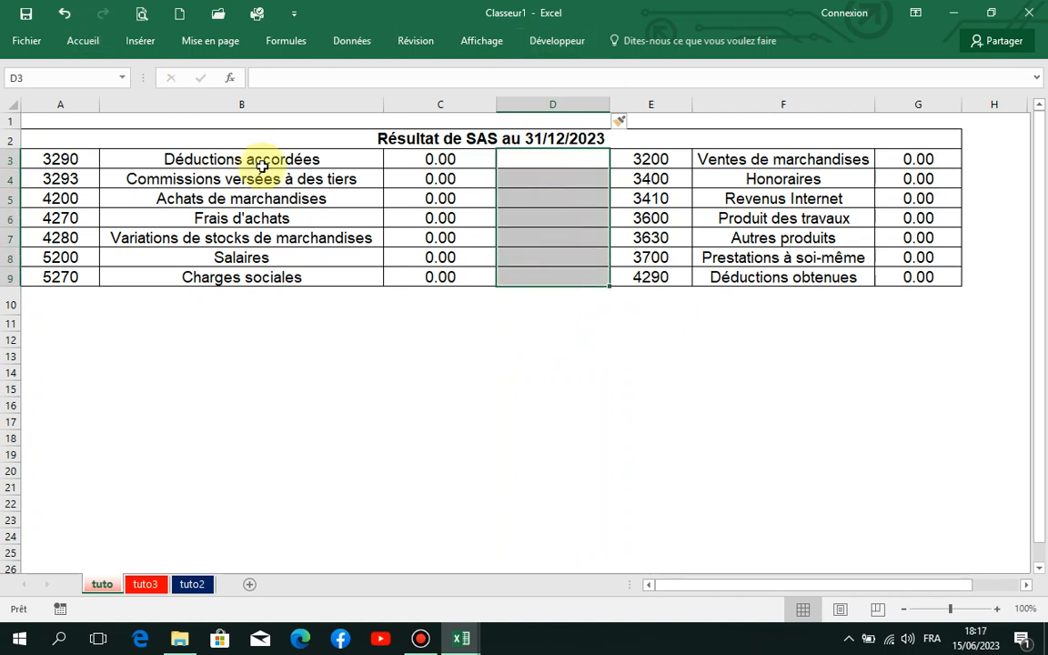
key("ctrl+z")
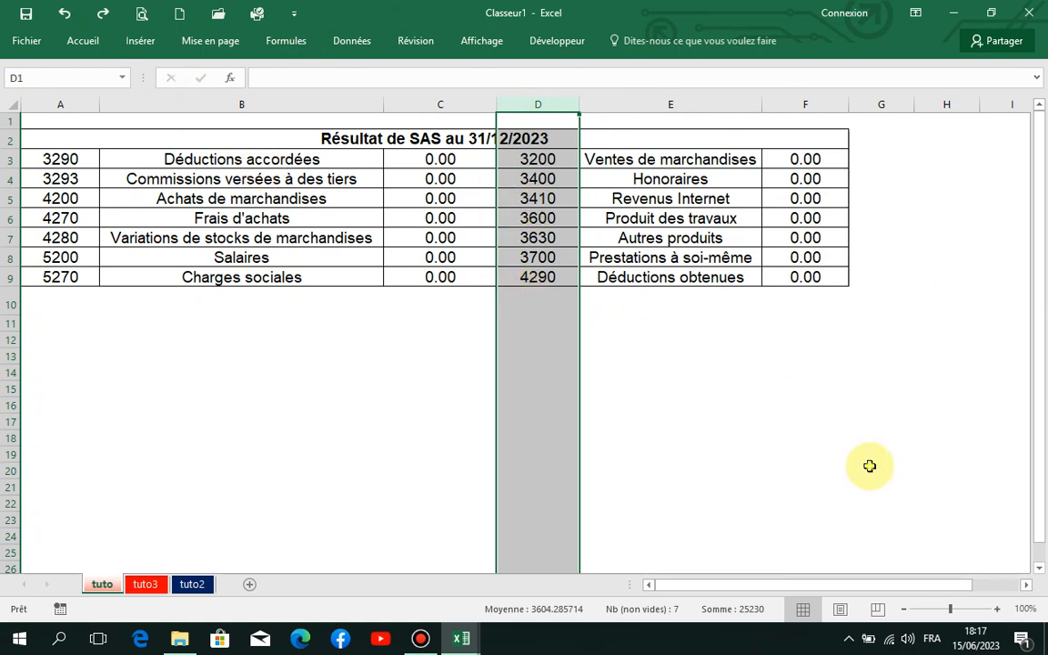
left_click(870, 466)
Insert three blank columns at once before column D by selecting columns D to F, and undo the insertion.
left_click_drag(538, 104, 814, 102)
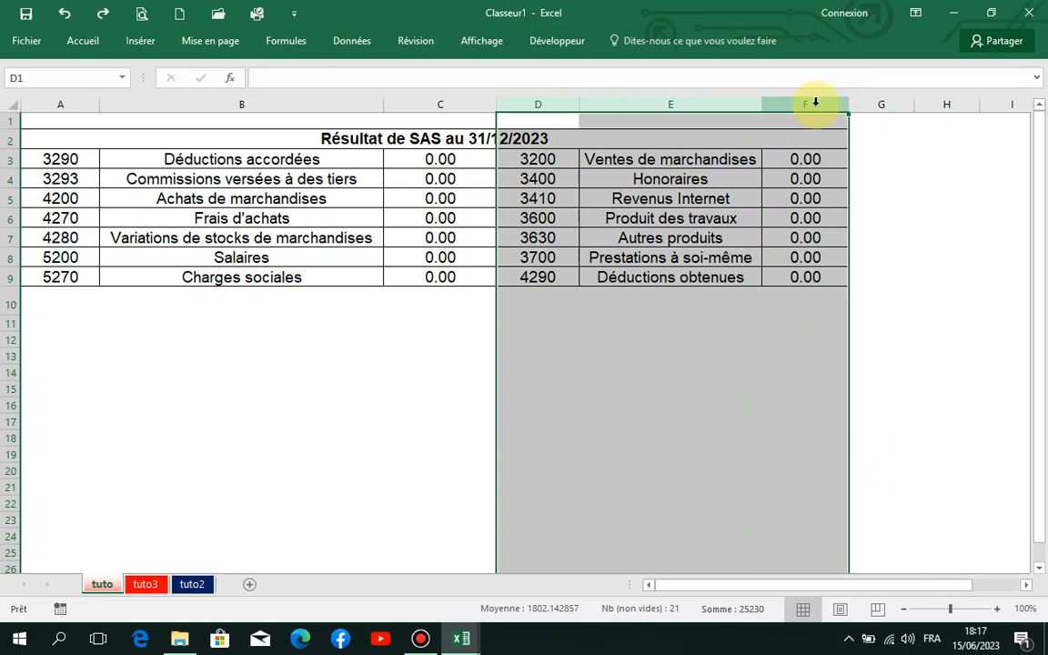
right_click(815, 103)
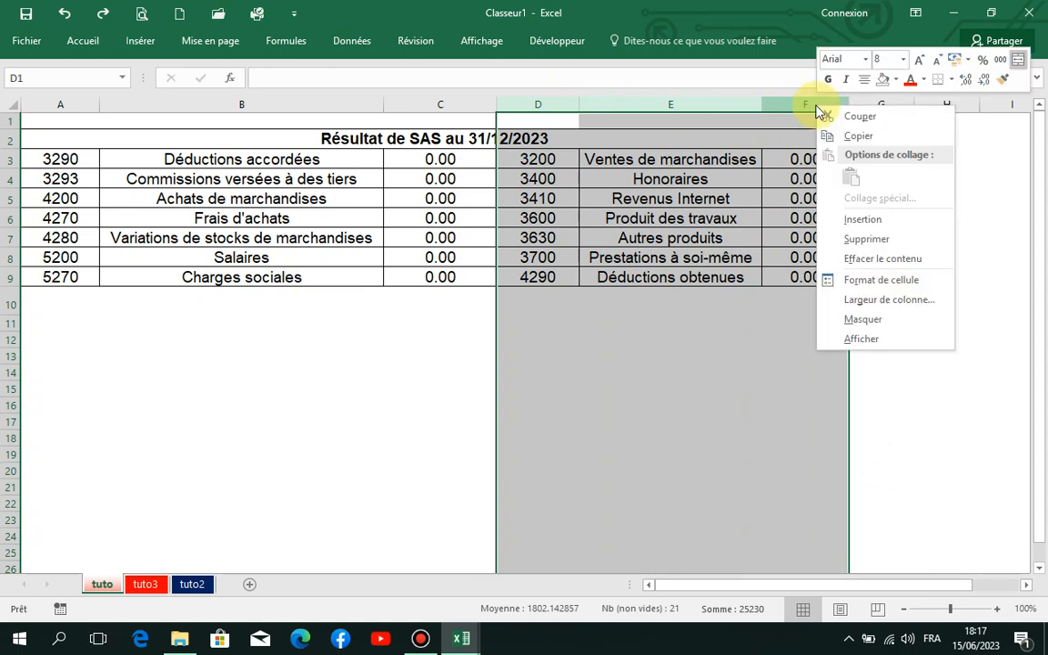
left_click(884, 221)
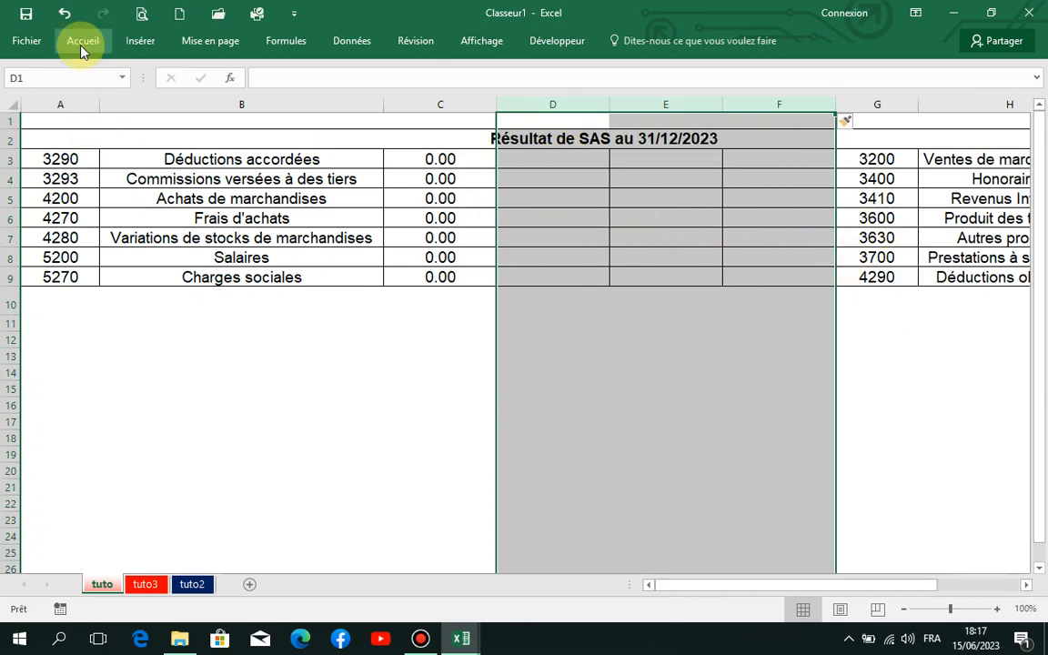
key("ctrl+z")
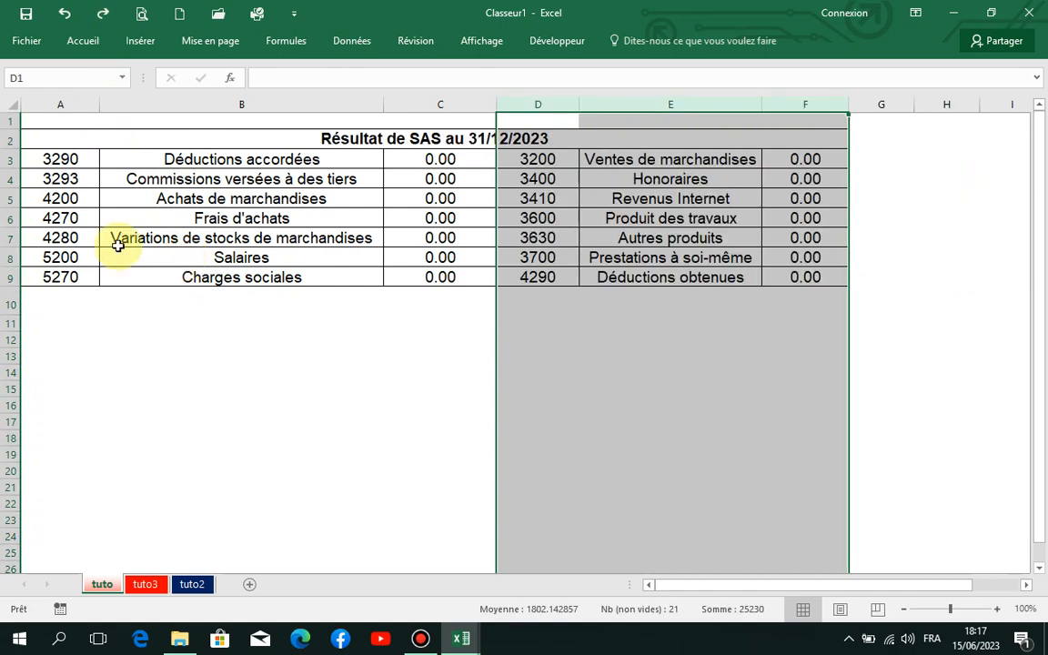
Insert five blank rows at once above row 3 by selecting rows 3 to 7, undo the insertion and release the selection.
left_click_drag(2, 159, 5, 235)
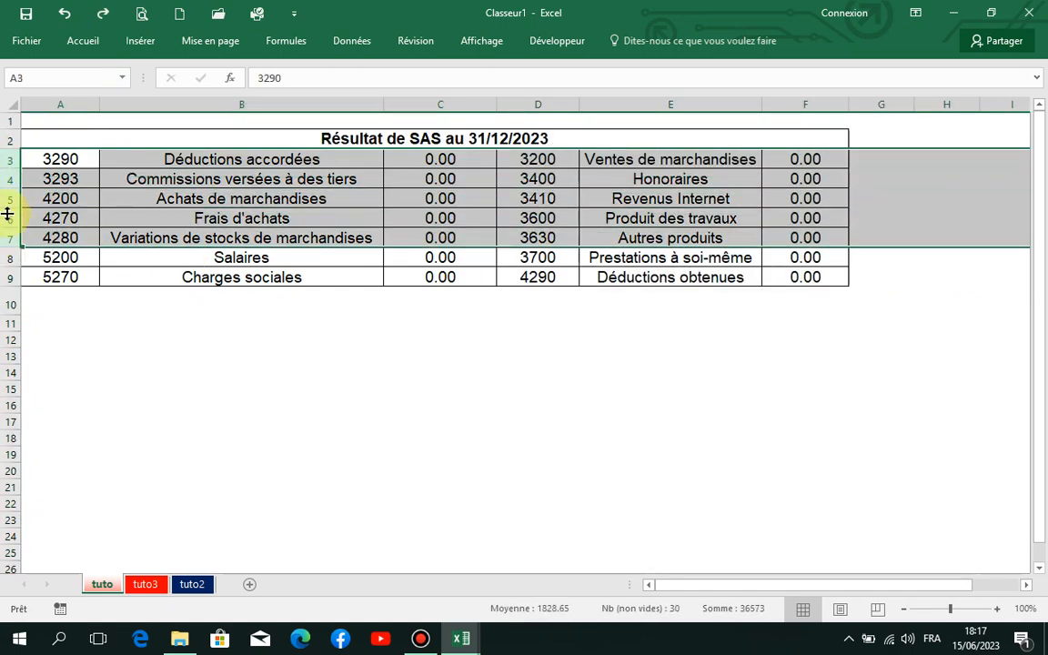
right_click(13, 219)
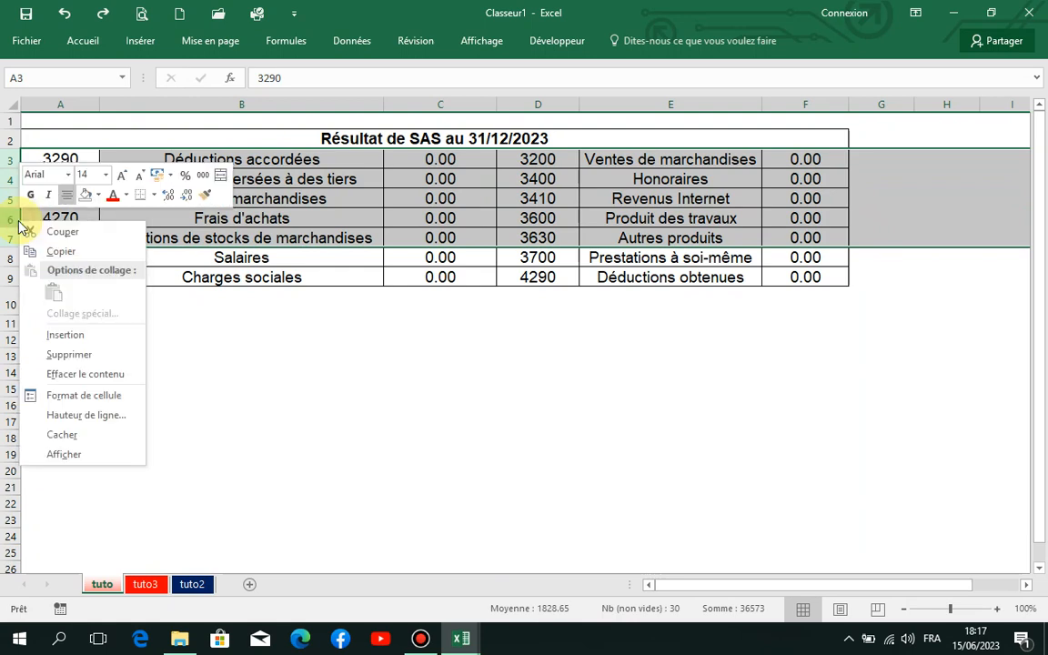
left_click(111, 336)
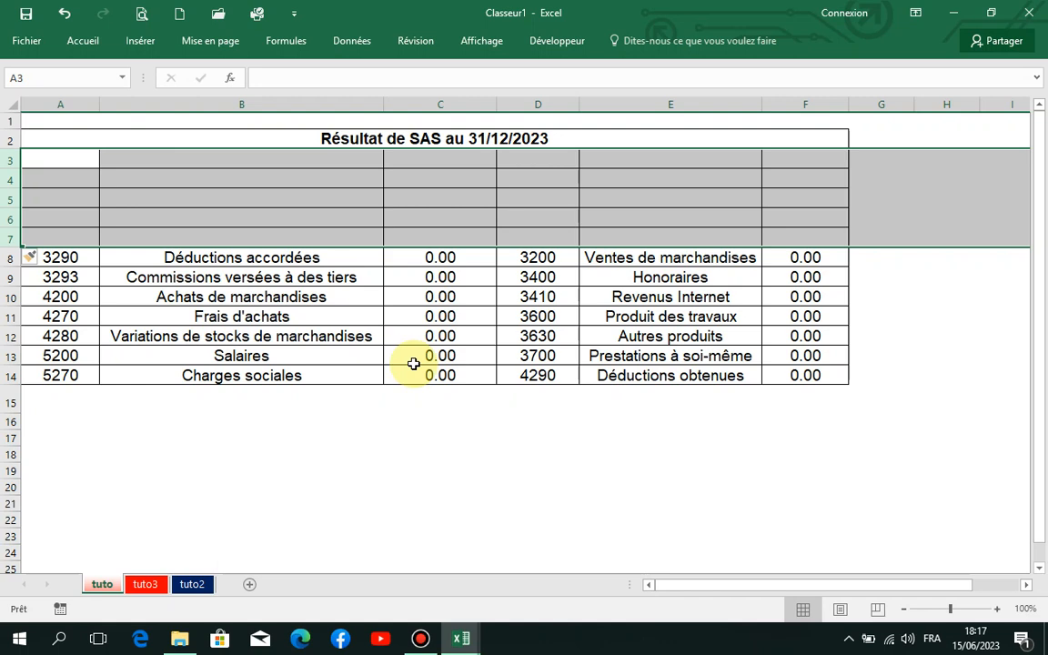
key("ctrl+z")
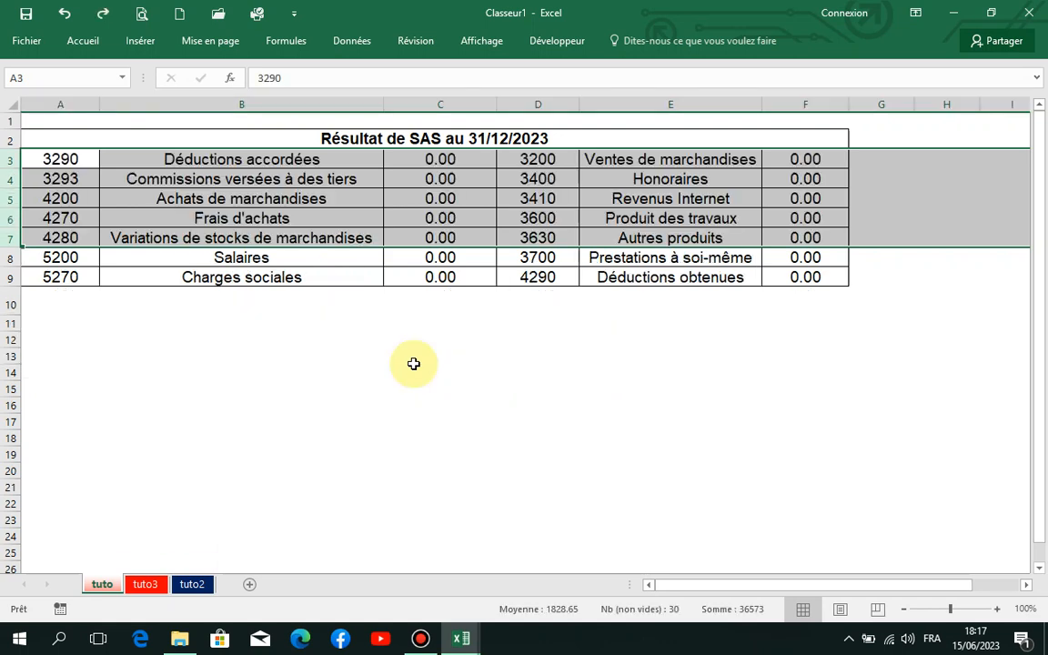
left_click(499, 487)
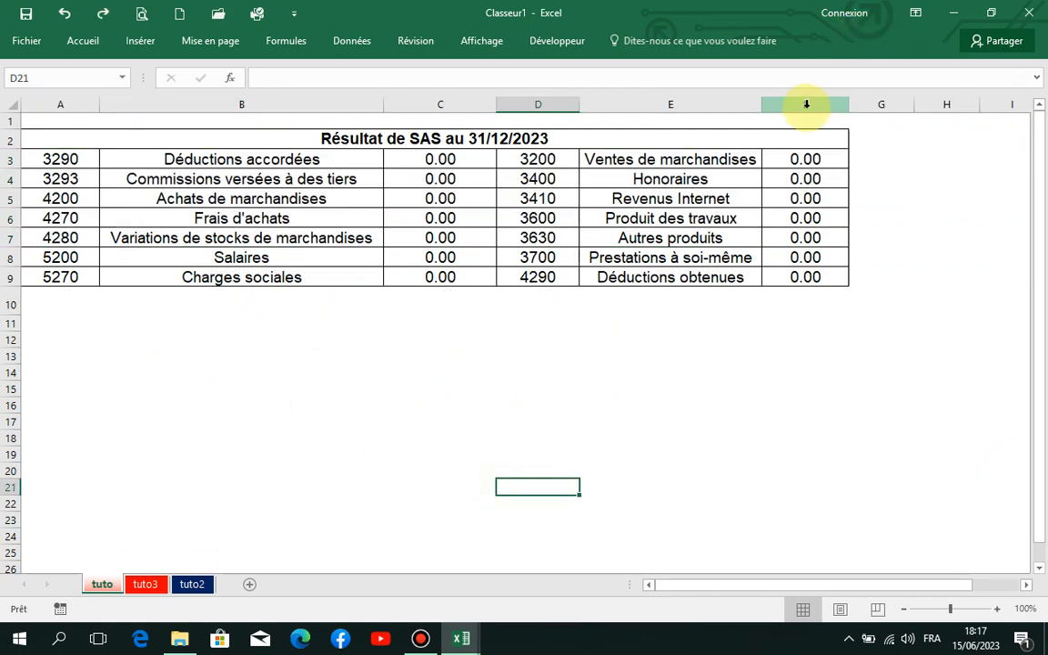
Delete column E, undo the deletion and release the selection by selecting cell E9.
left_click(671, 105)
right_click(673, 104)
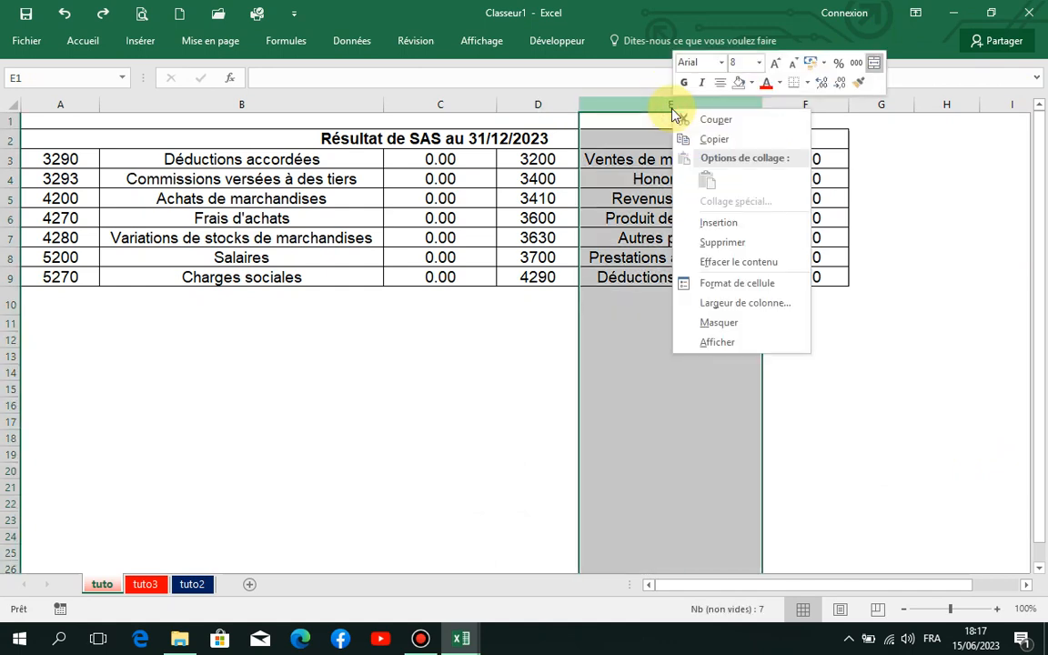
left_click(722, 242)
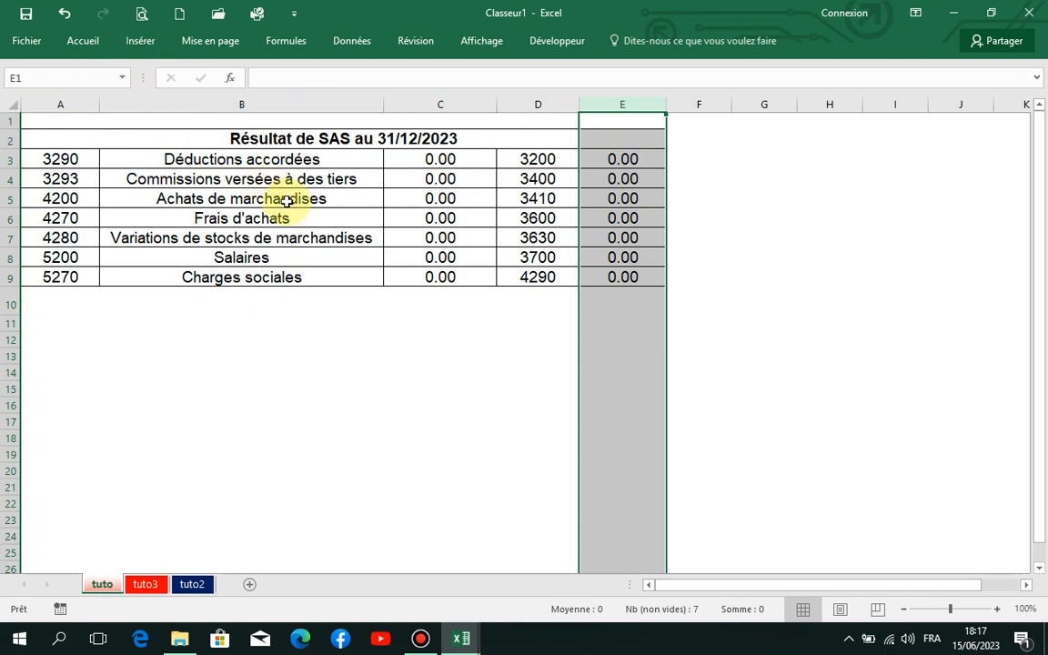
key("ctrl+z")
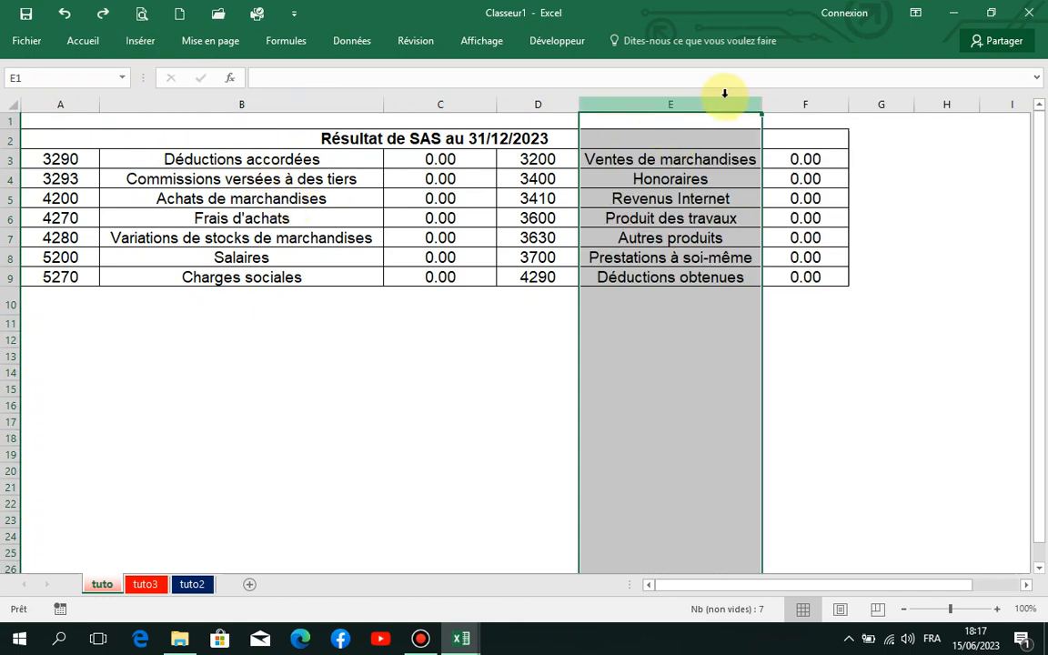
left_click(667, 278)
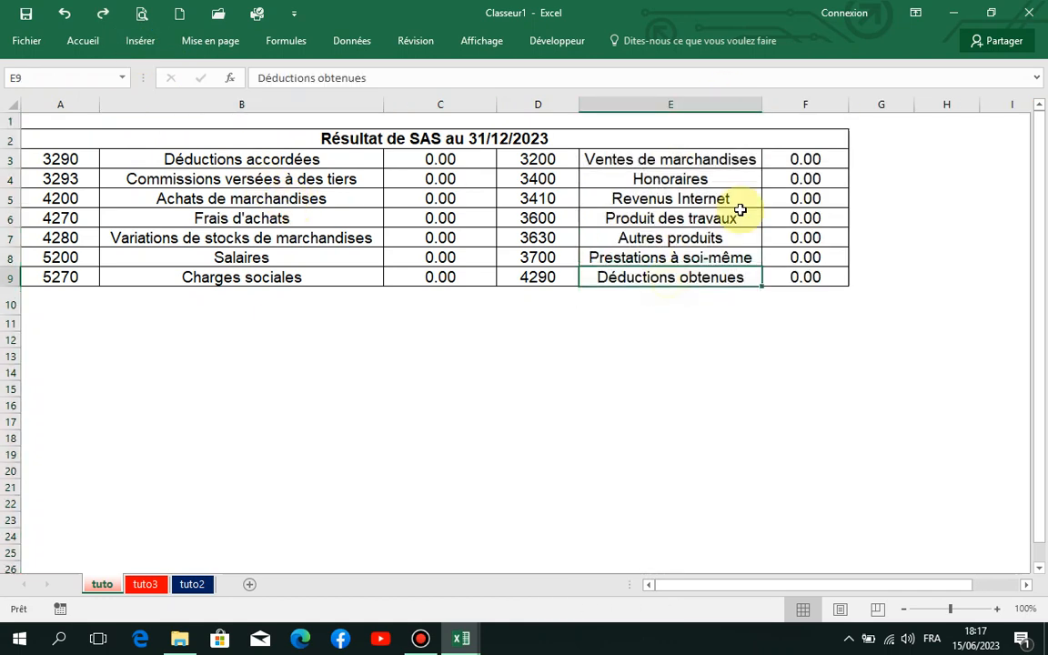
Delete column E once more, undo the deletion and select the empty cell B14.
left_click(665, 98)
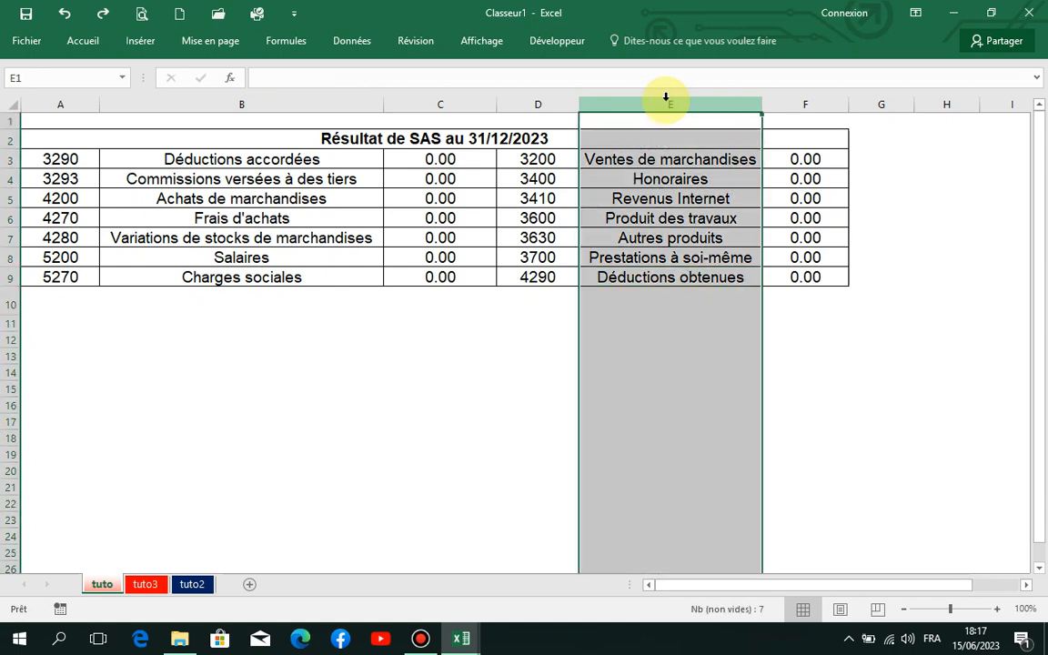
right_click(667, 101)
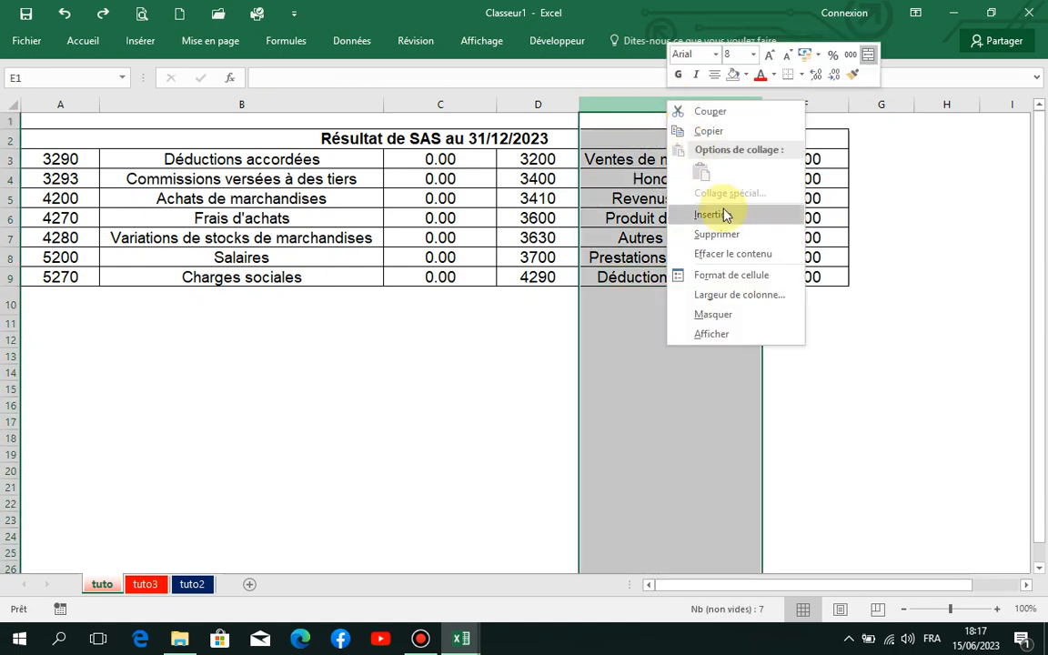
left_click(715, 234)
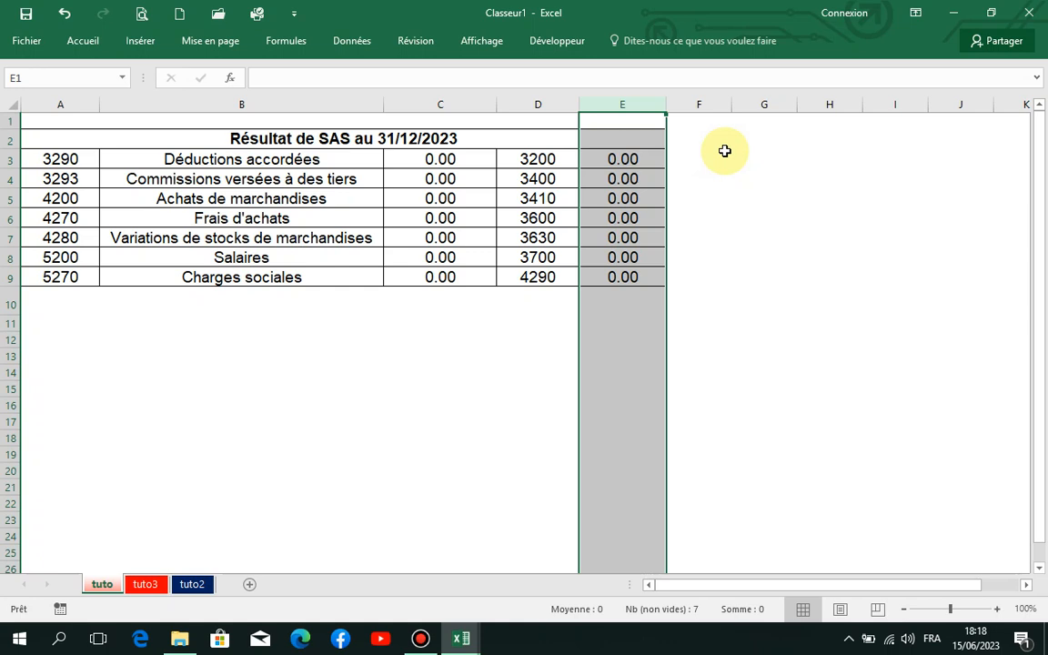
key("ctrl+z")
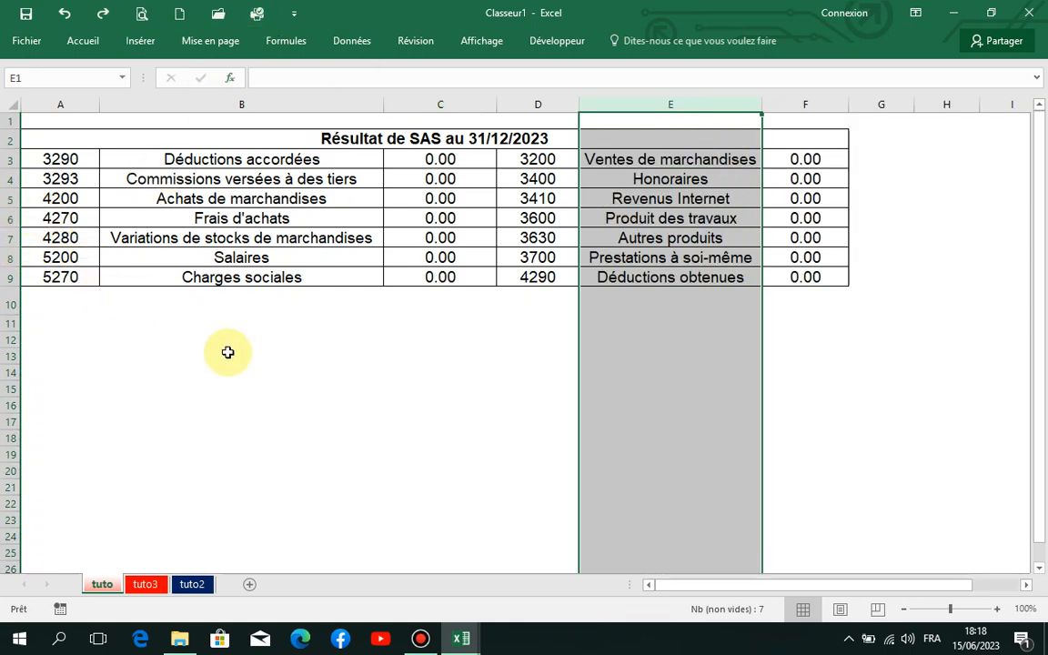
left_click(339, 369)
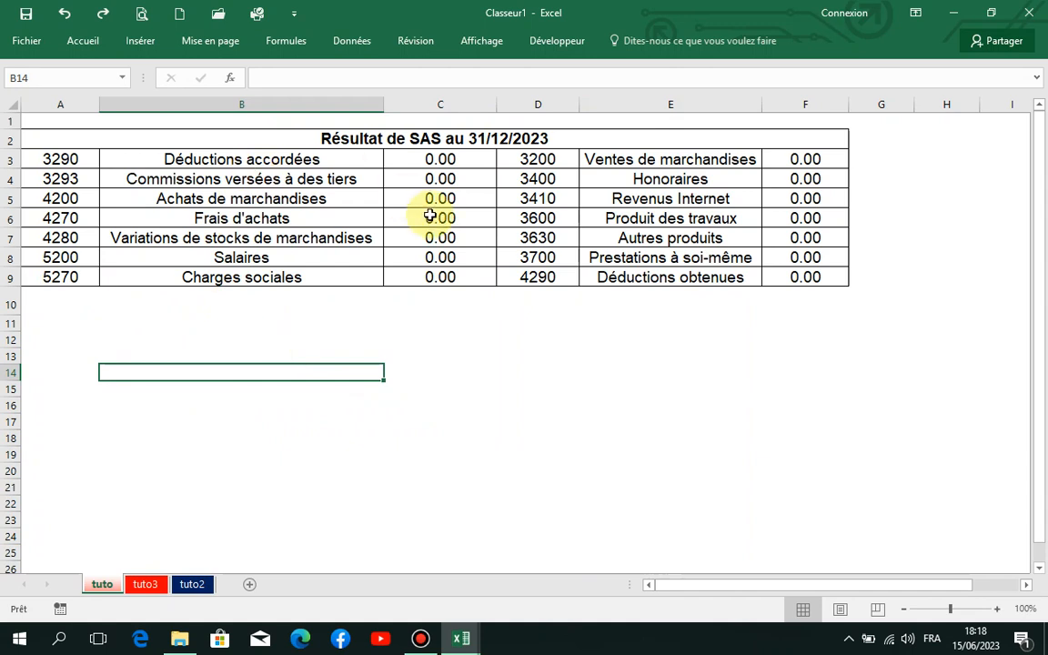
Try to cut the whole of column B, dismiss the warning and select cell E10.
left_click(241, 103)
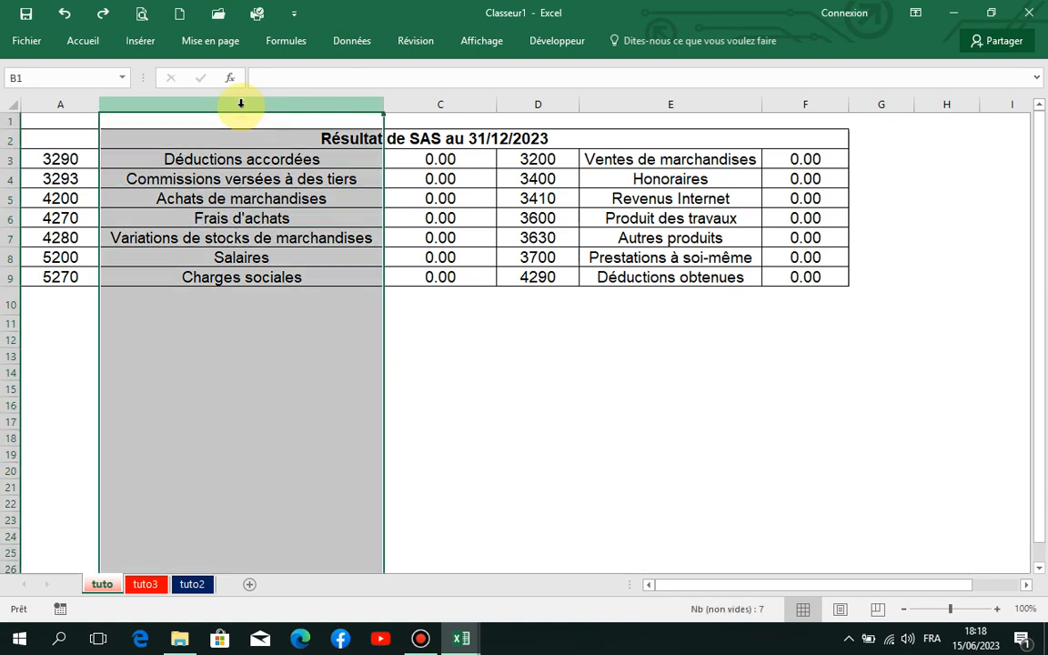
right_click(241, 104)
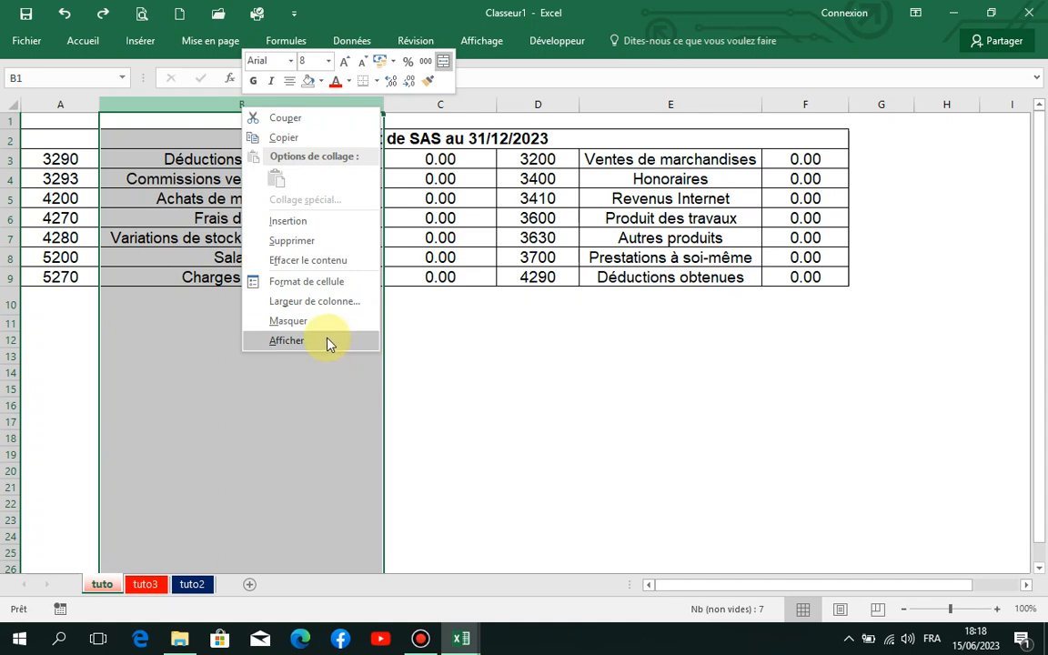
left_click(306, 129)
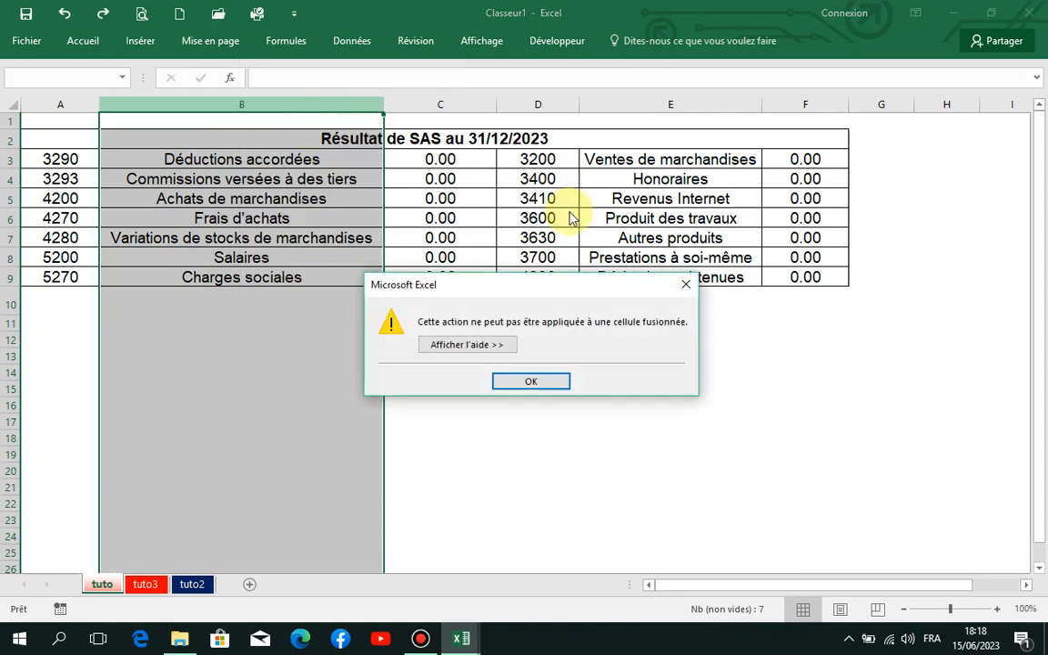
left_click(532, 382)
left_click(597, 311)
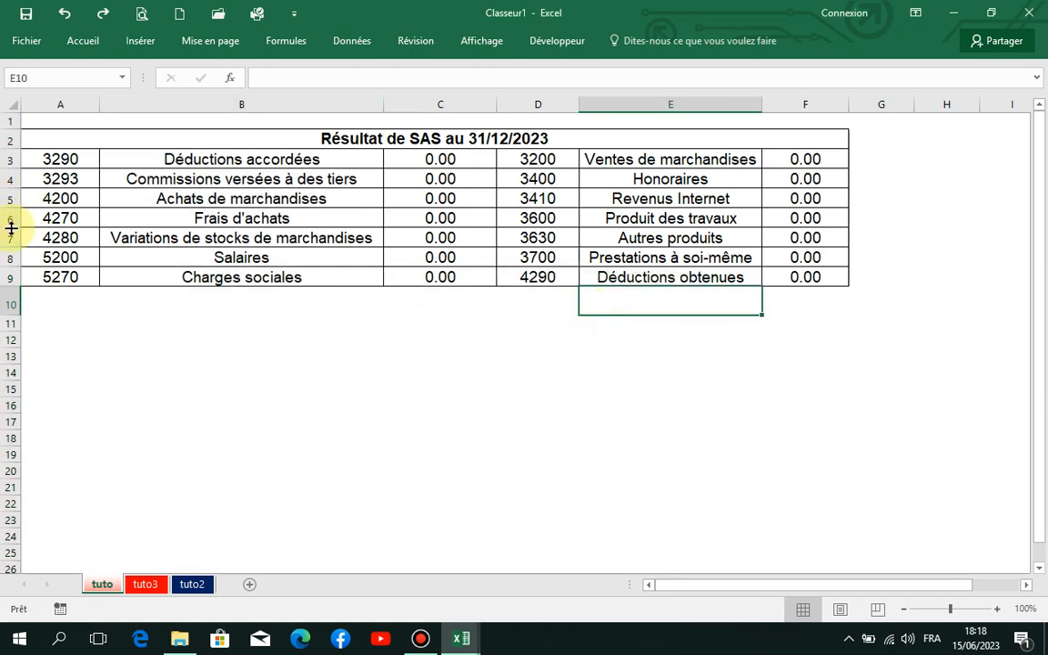
Move row 7 (Variations de stocks de marchandises) below the table's last row by cutting it and inserting the cut cells at row 10.
left_click(8, 237)
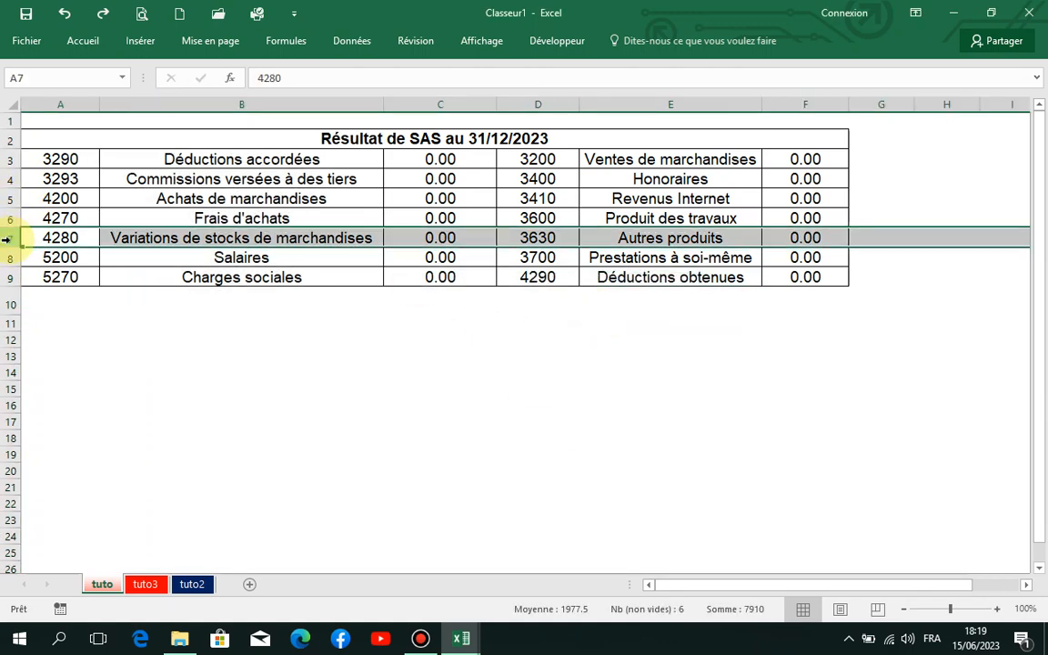
right_click(7, 237)
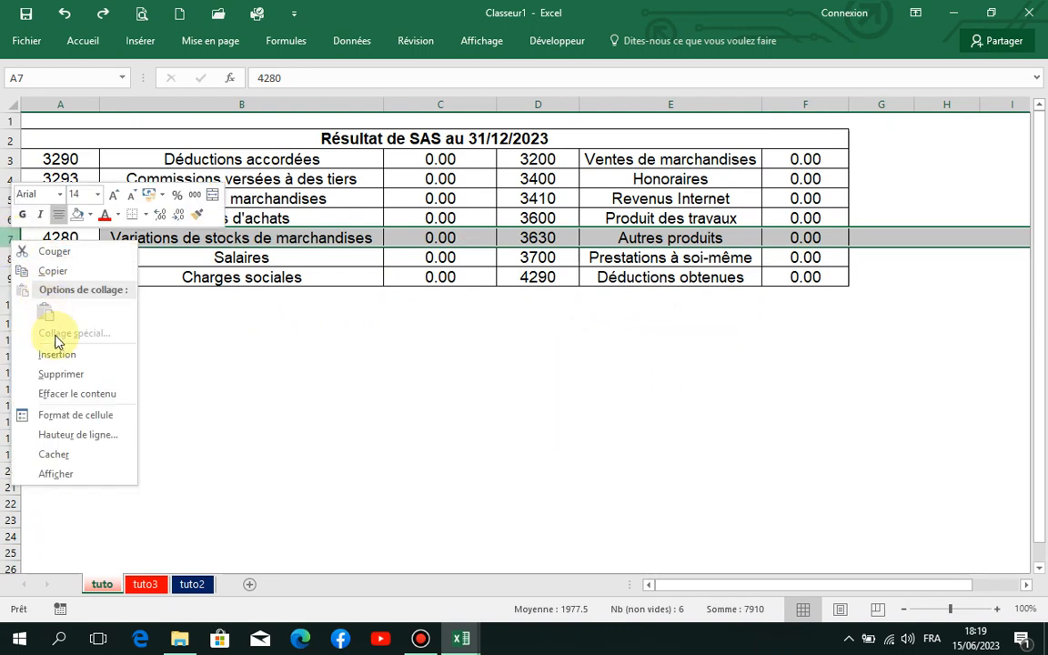
left_click(55, 251)
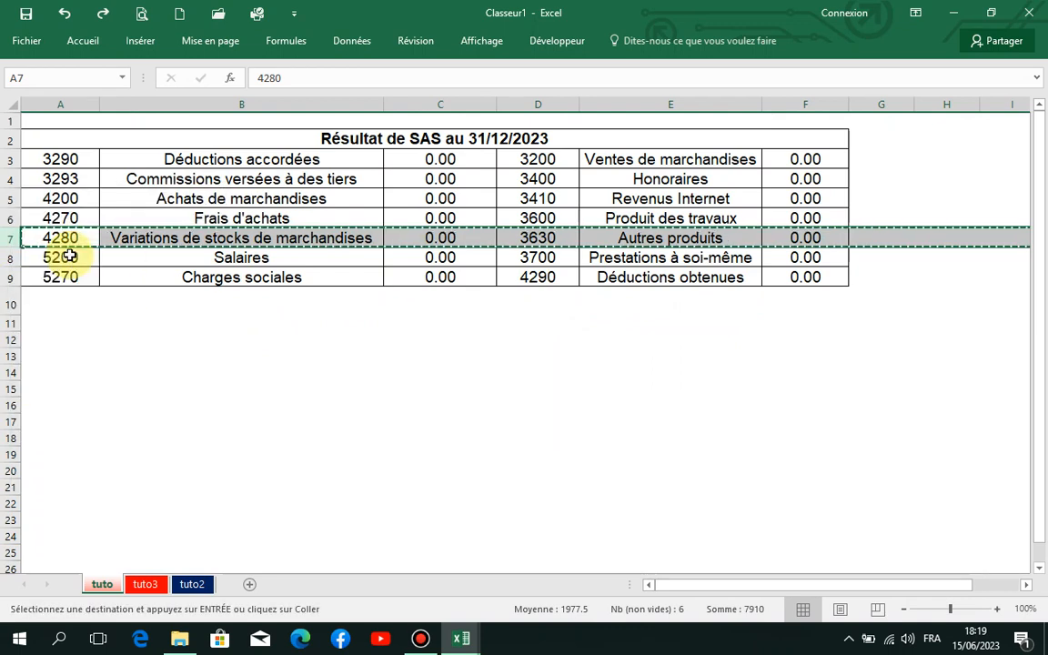
left_click(40, 293)
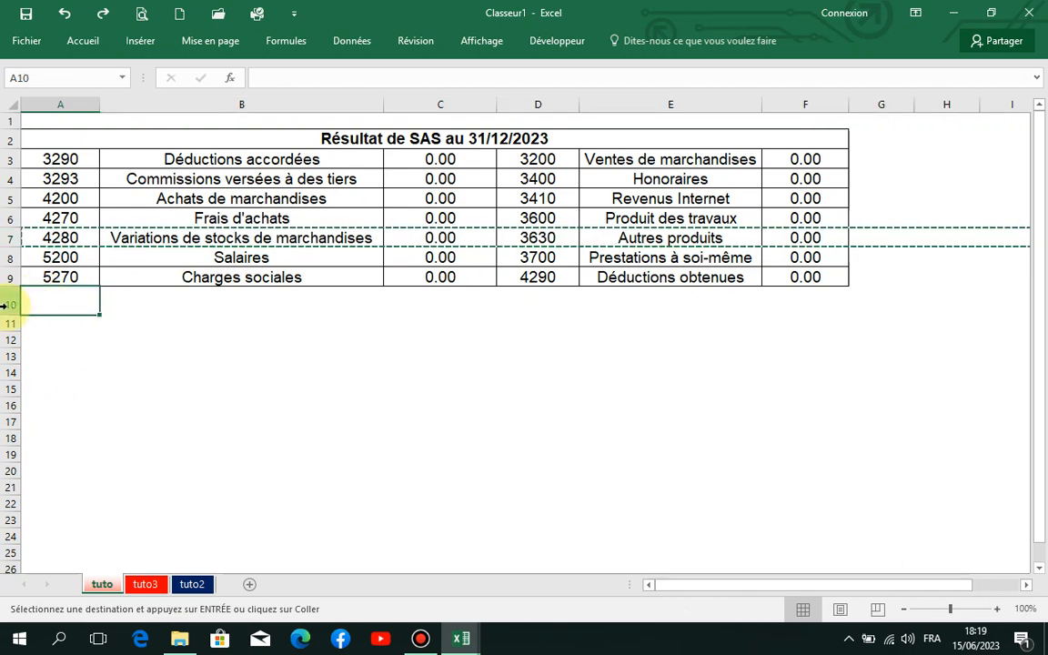
left_click(9, 306)
right_click(9, 306)
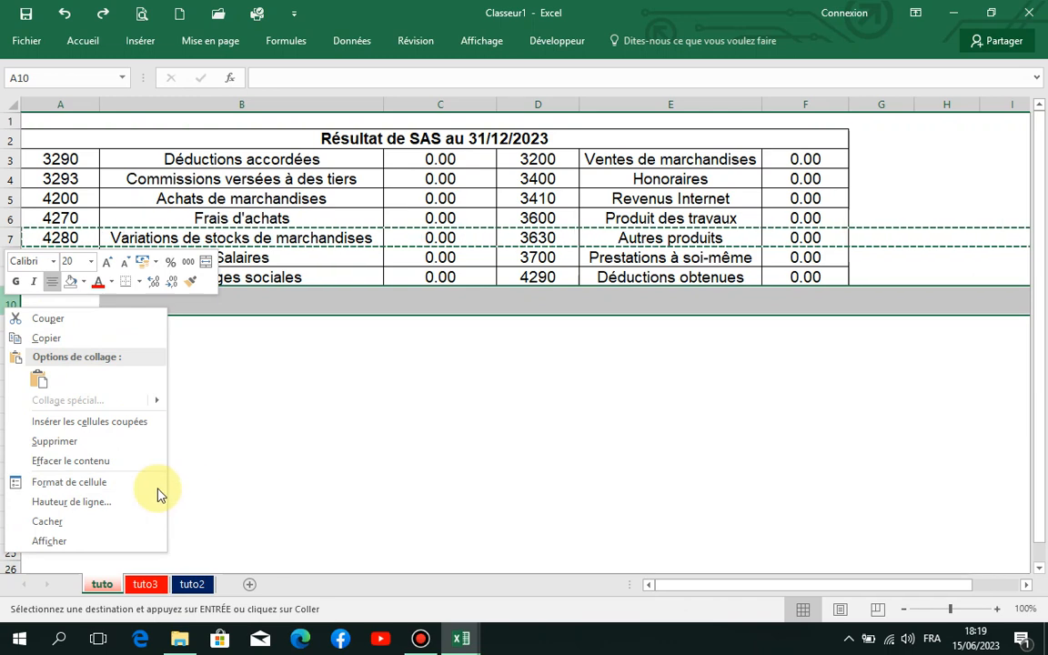
left_click(94, 423)
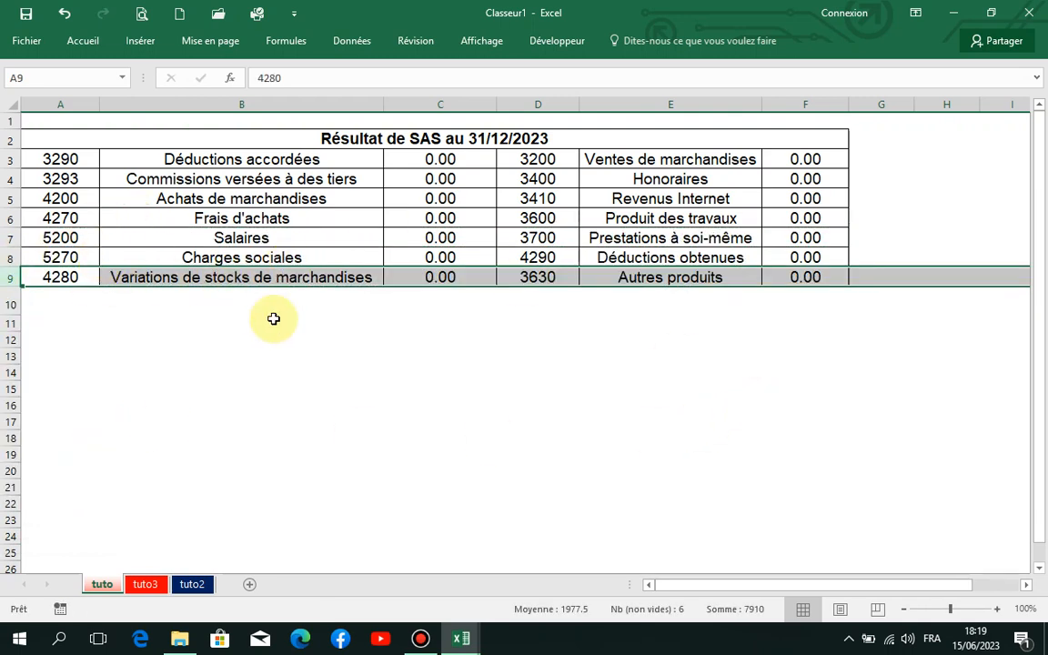
Select column B, cell B1 and the merged title cell in row 2, and finish on the empty cell E11.
left_click(249, 106)
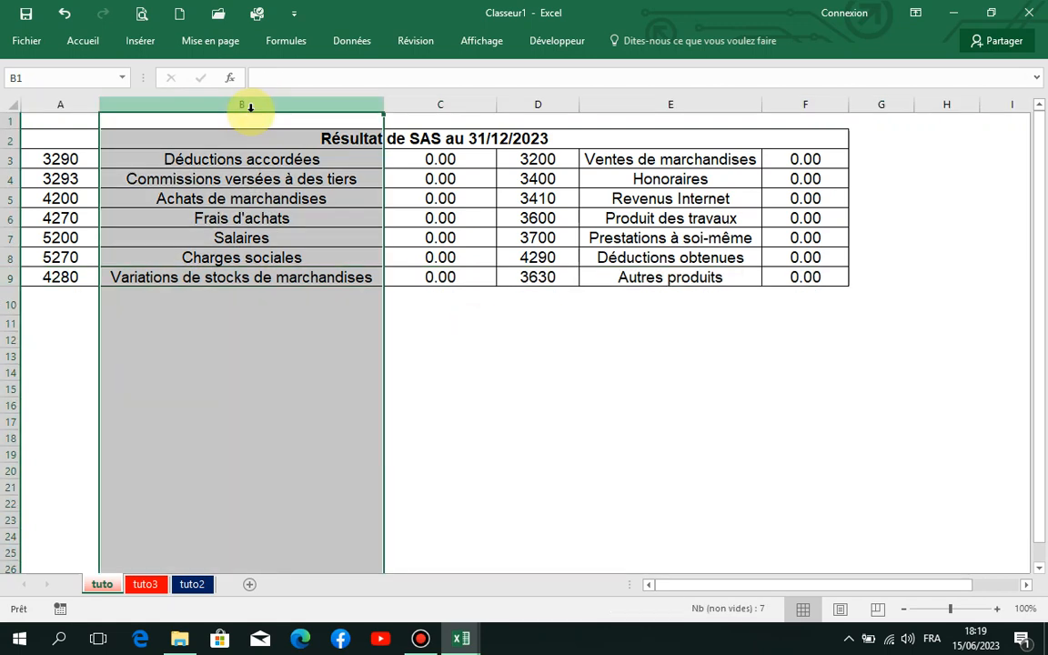
left_click(204, 118)
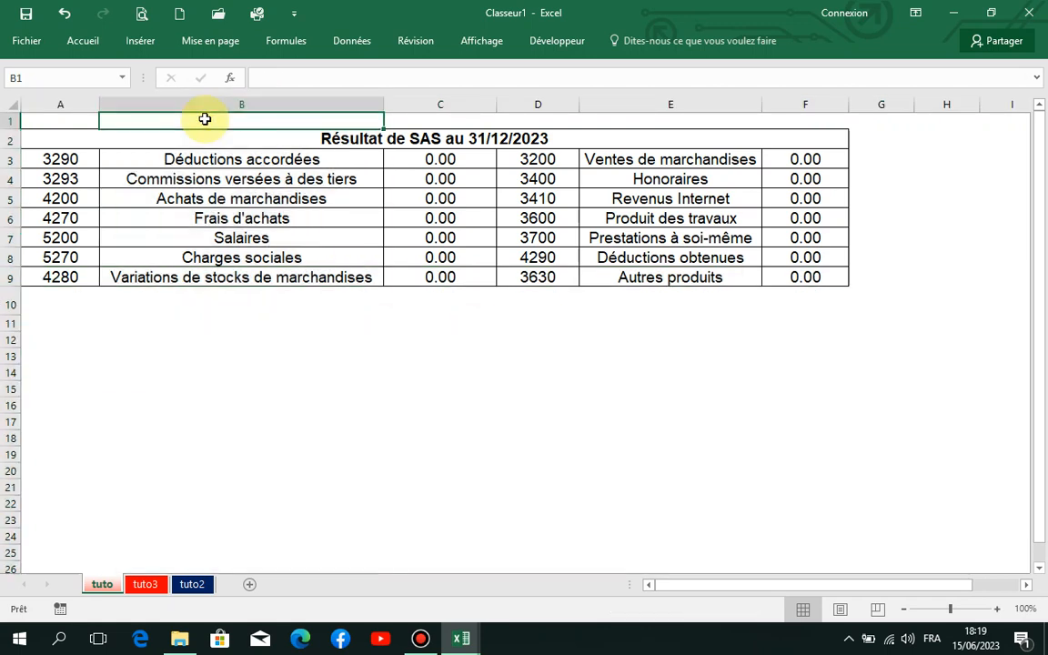
left_click(341, 135)
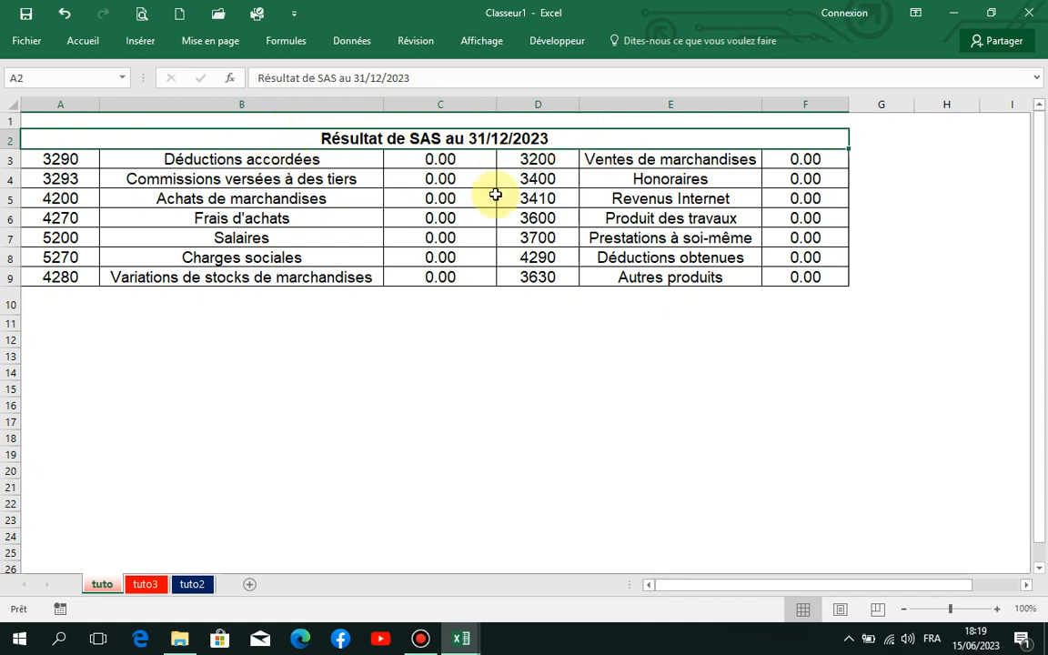
left_click(667, 276)
left_click(665, 325)
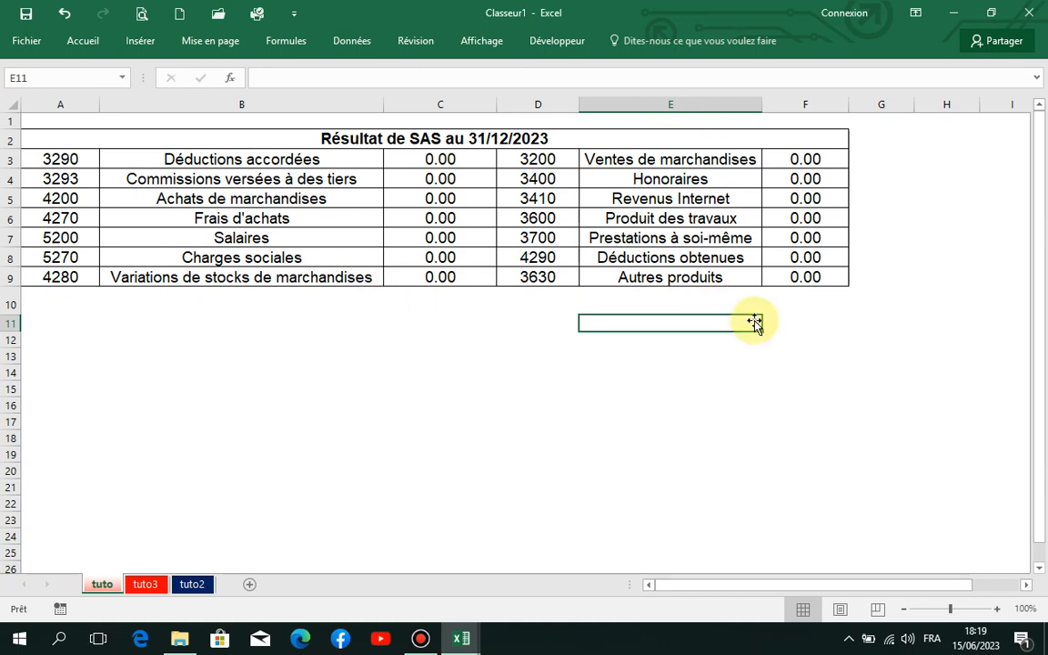
Enter "digitlal experient" in cell F10 and auto-fit the width of column F to the text.
left_click(807, 296)
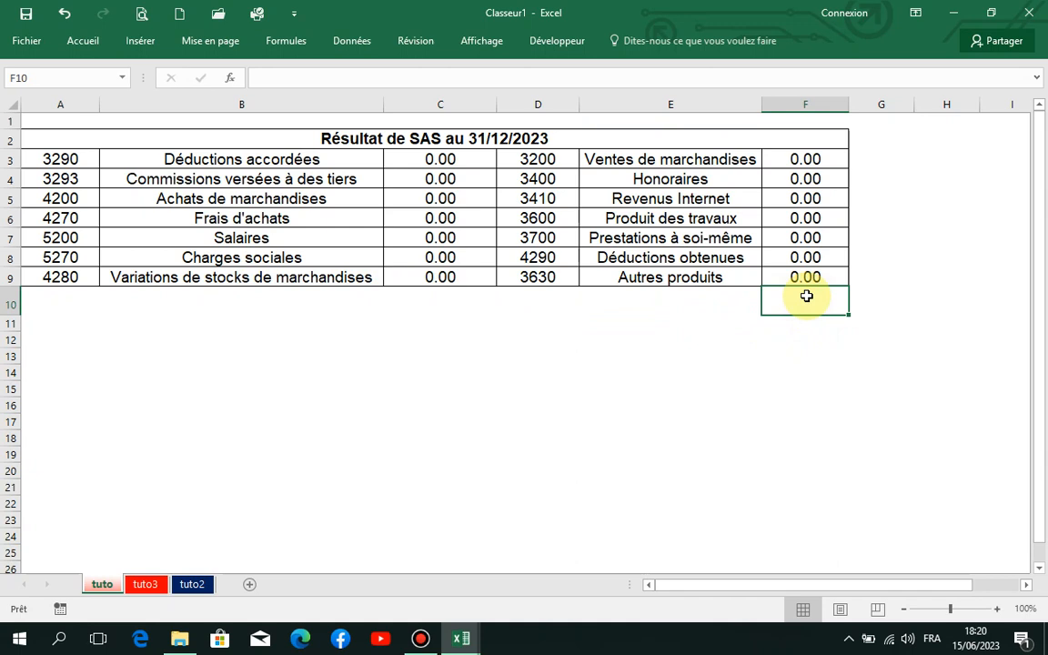
type("digit")
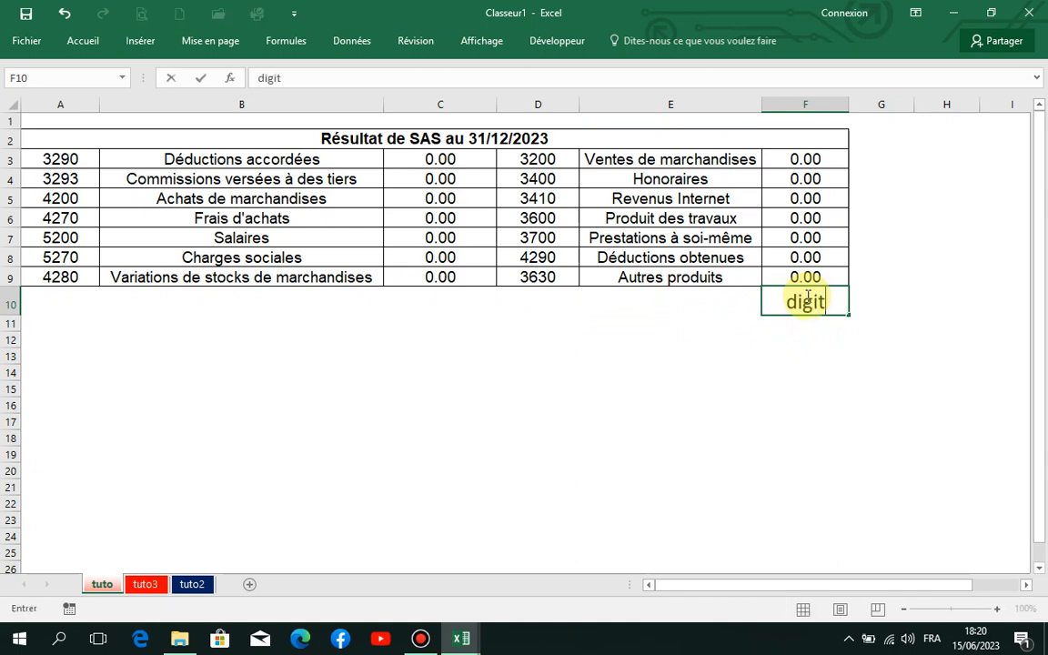
type("lal experient")
left_click(974, 438)
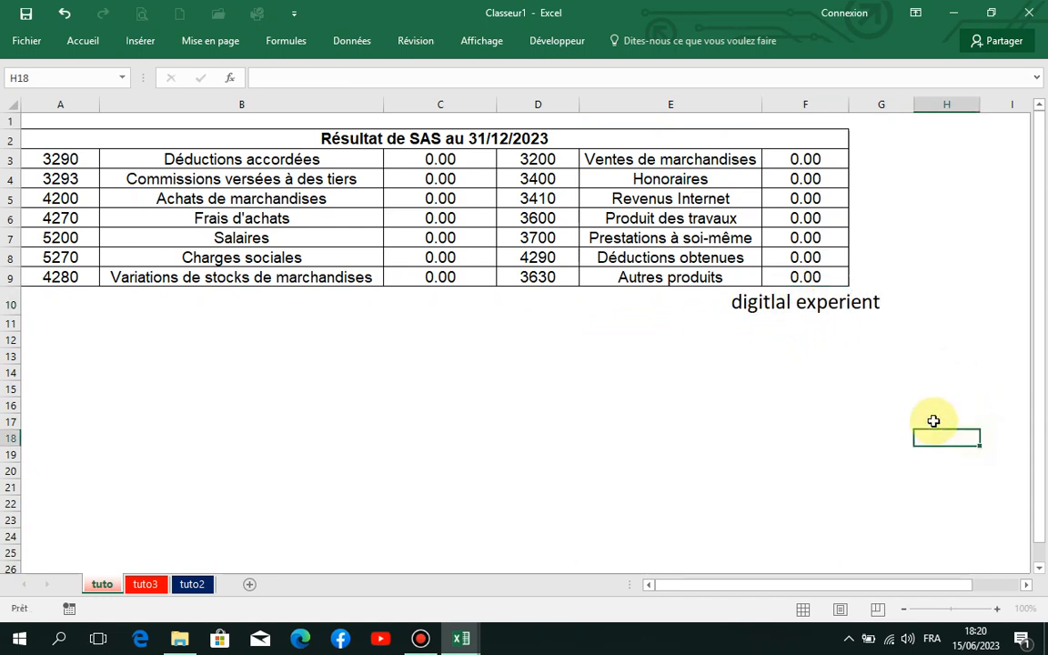
left_click(826, 306)
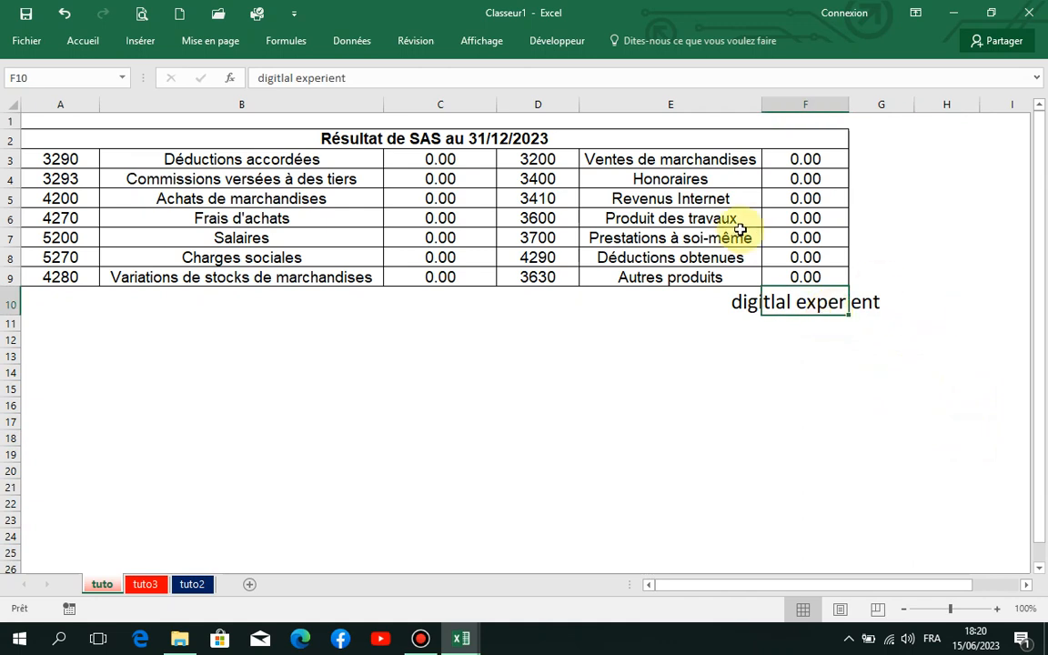
double_click(848, 102)
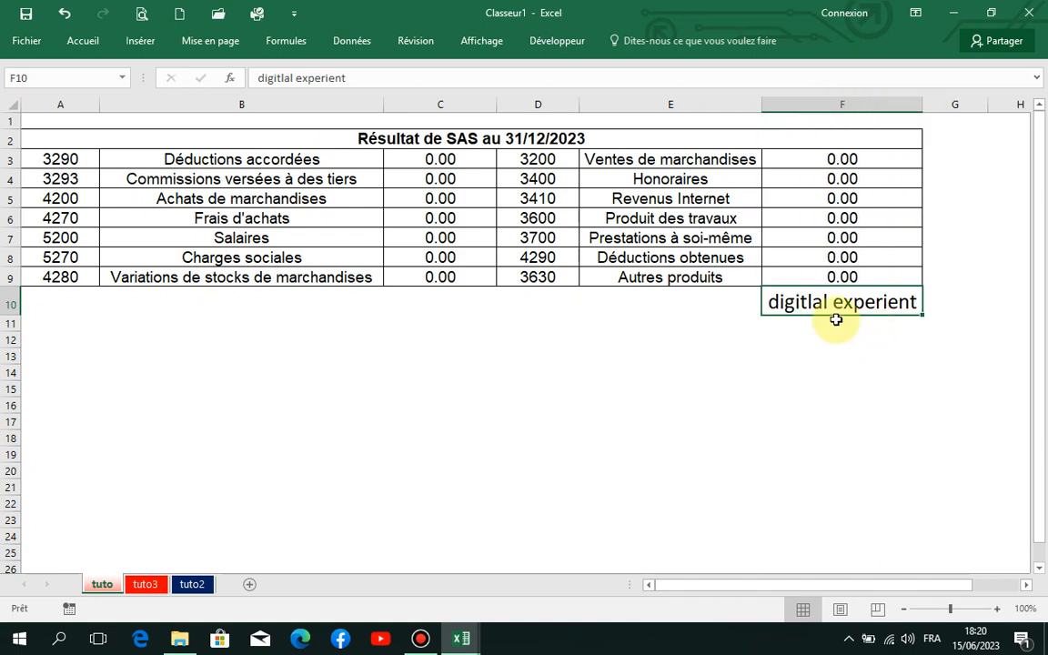